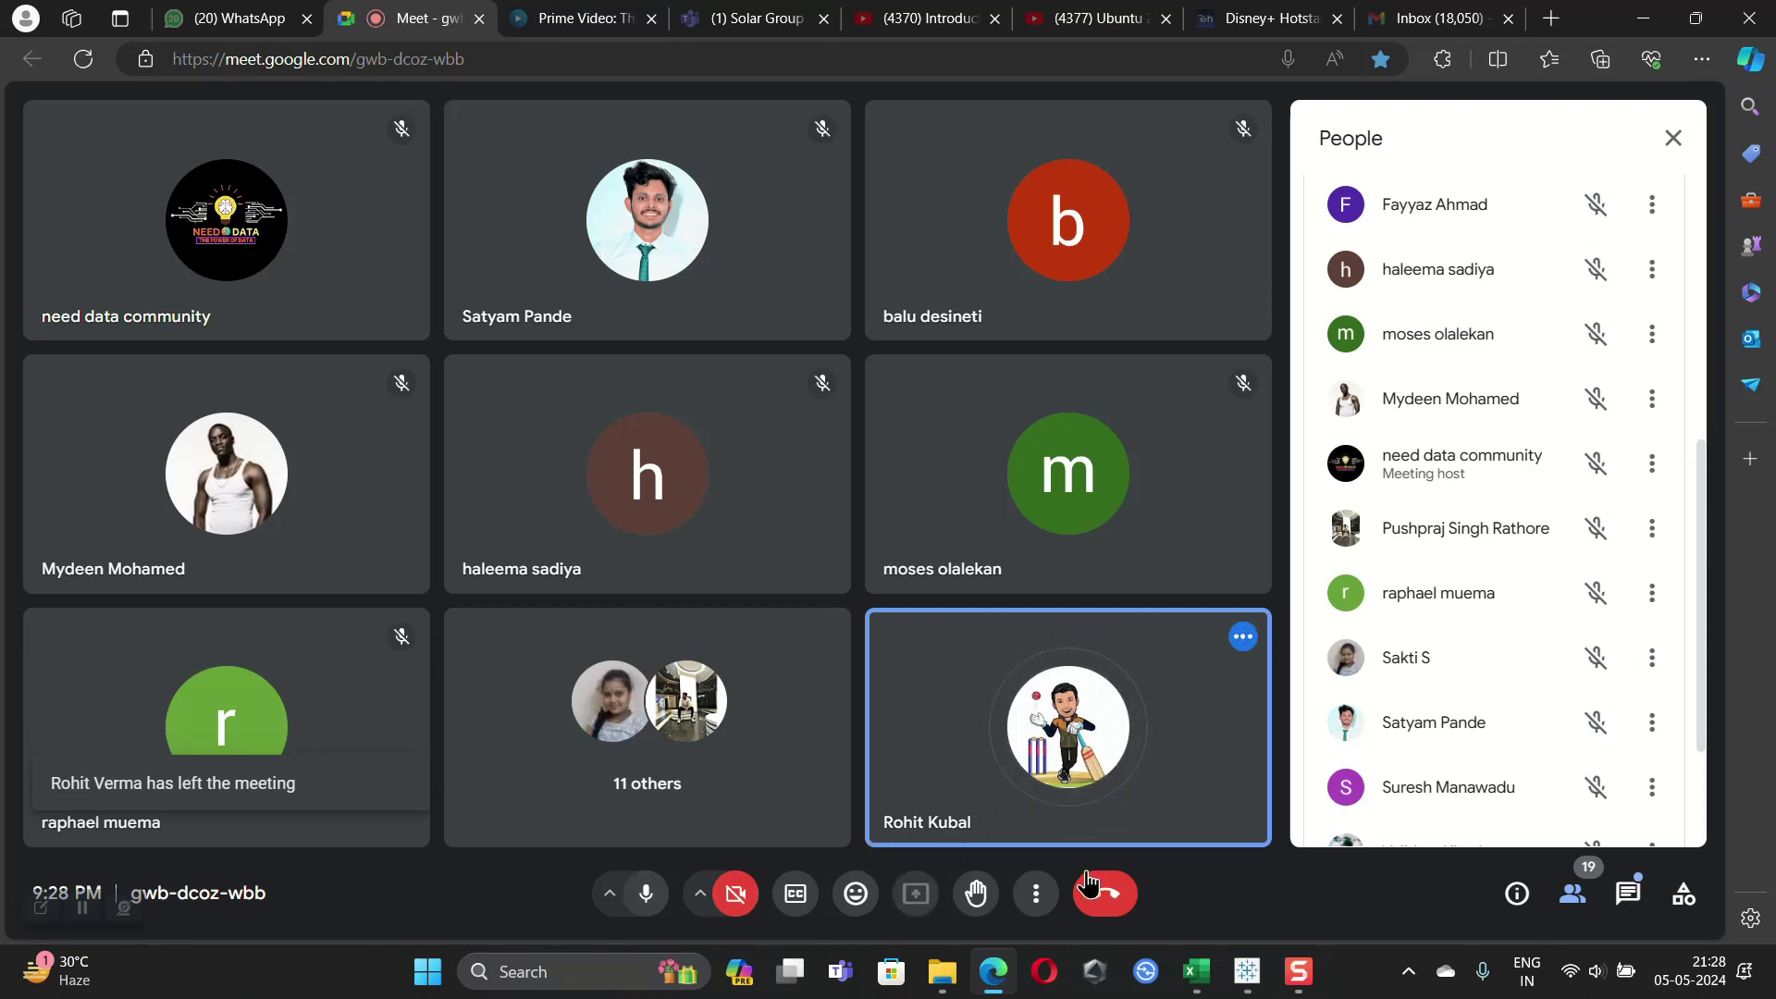
Step: Start presenting the entire screen in the Google Meet call
left_click(915, 893)
left_click(1077, 173)
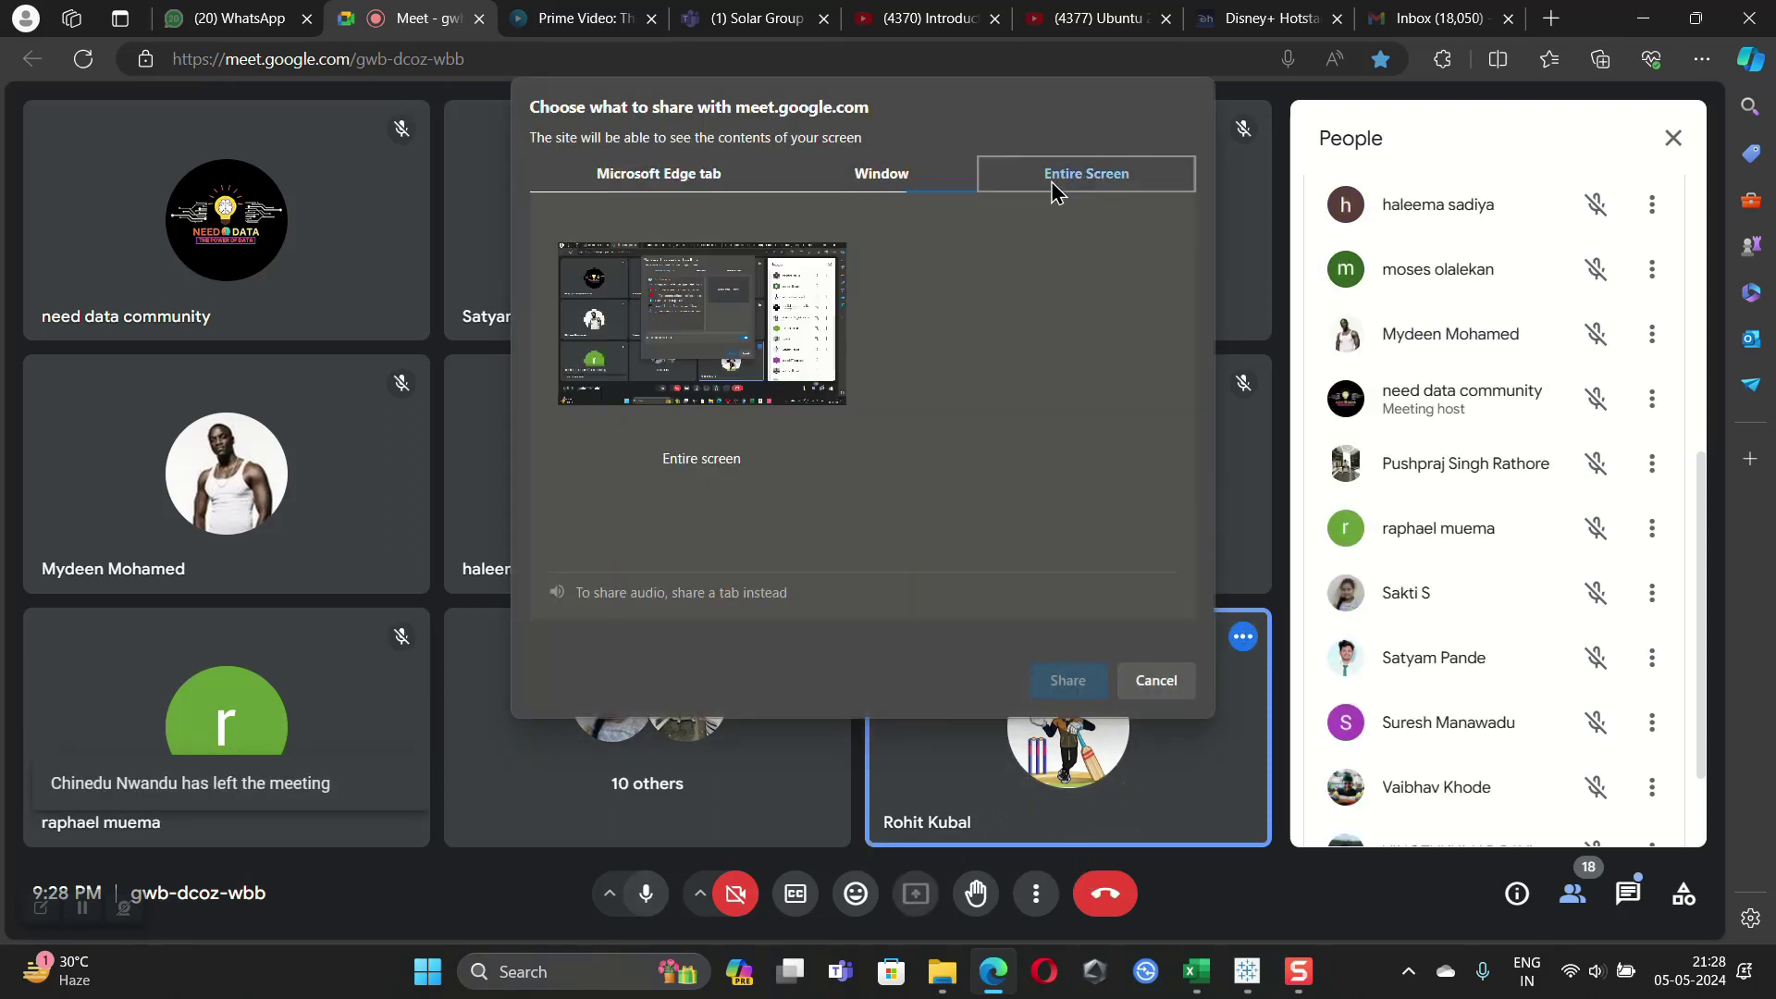
left_click(1068, 681)
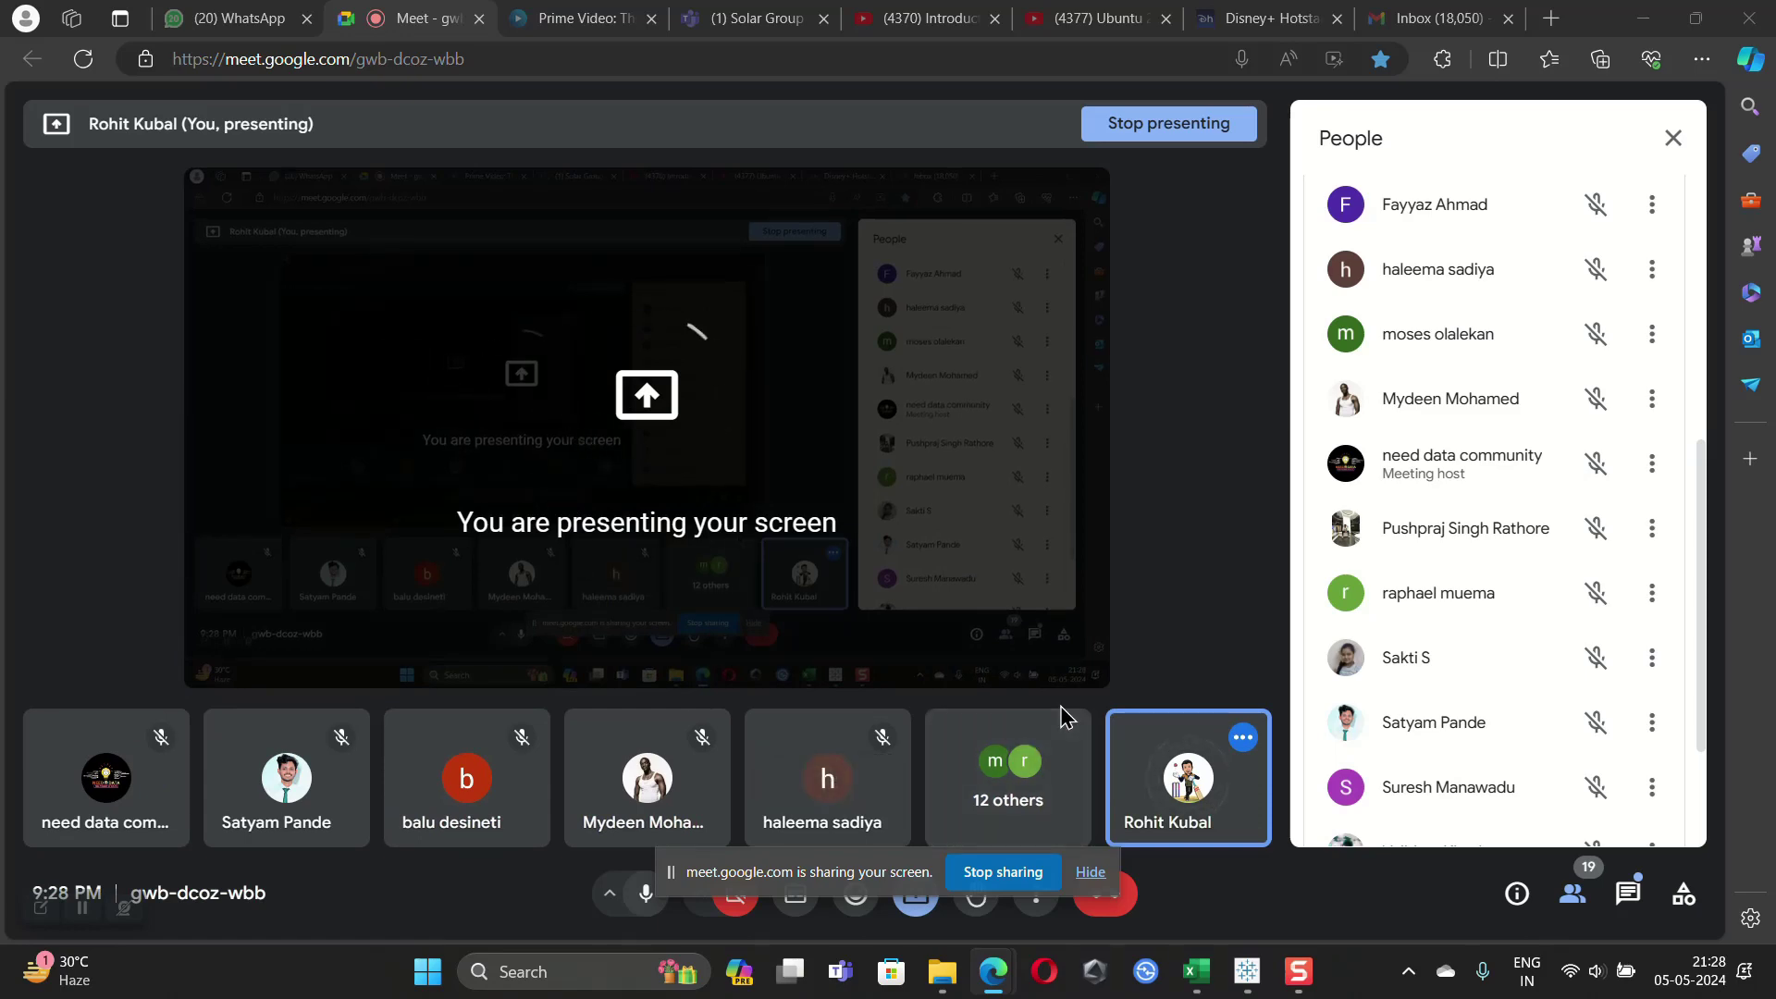
Step: Switch to the global_superstore_2016 workbook in Excel and review its Orders sheet and KPIs sheet
key("alt+Tab")
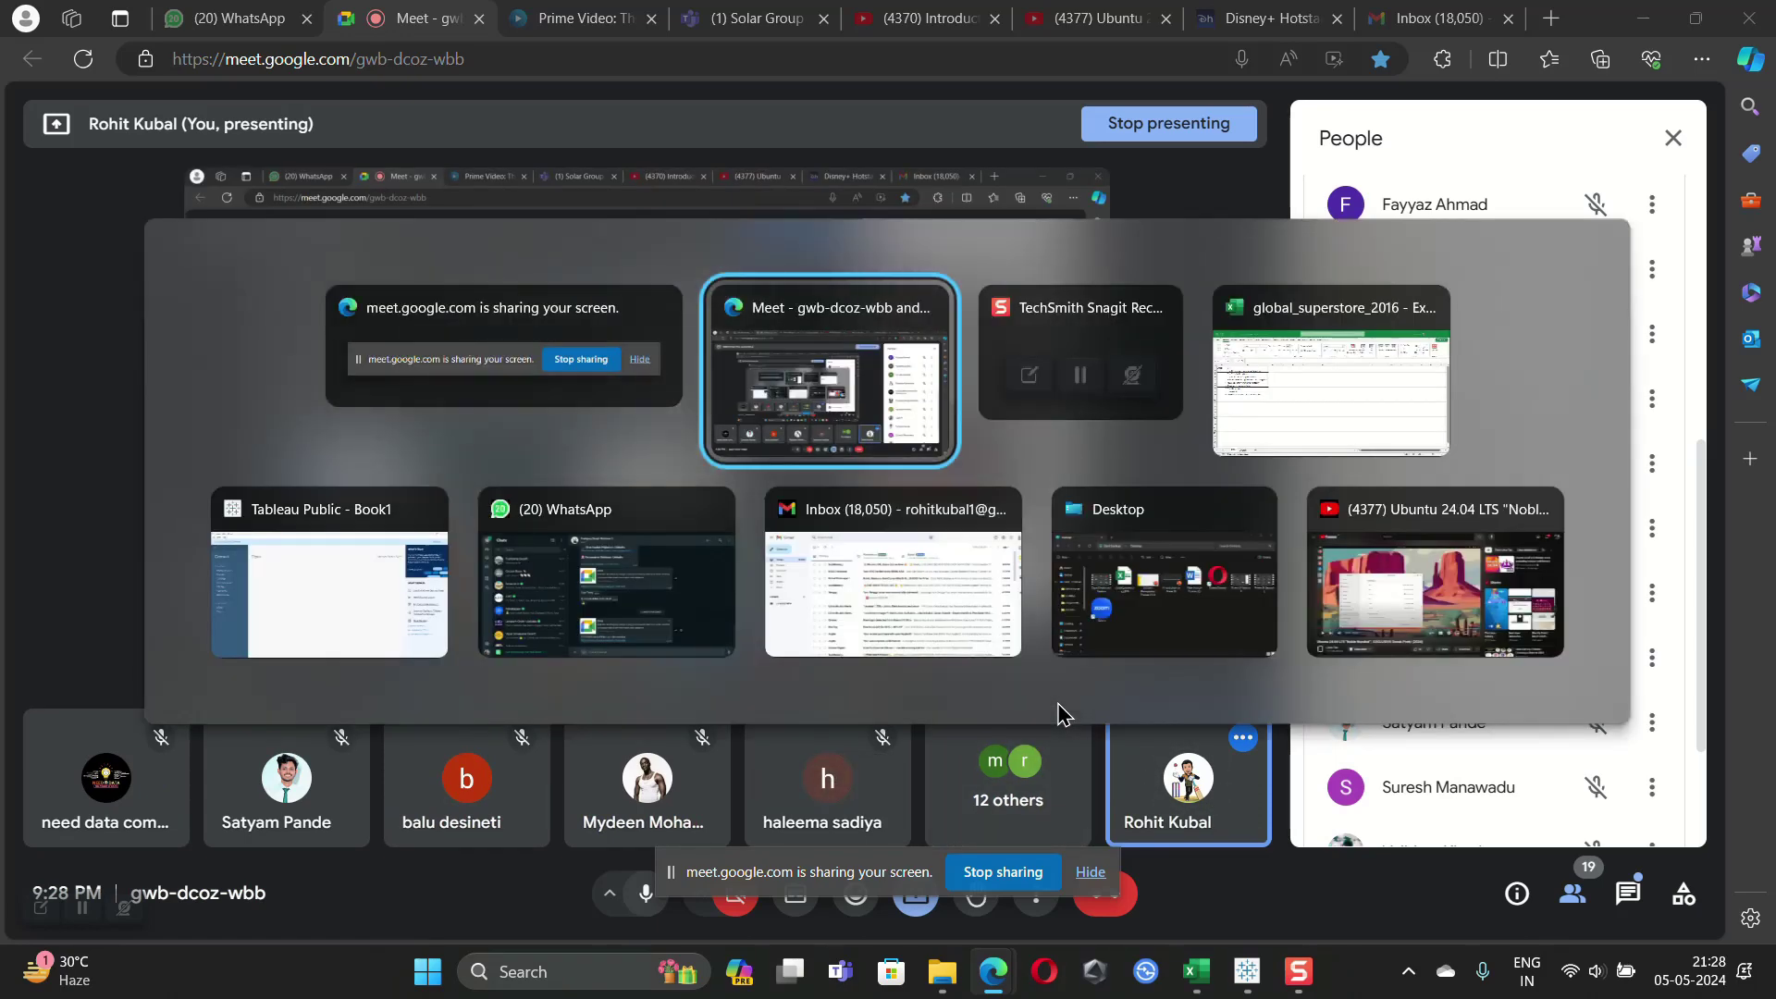
key("Tab")
key("Tab")
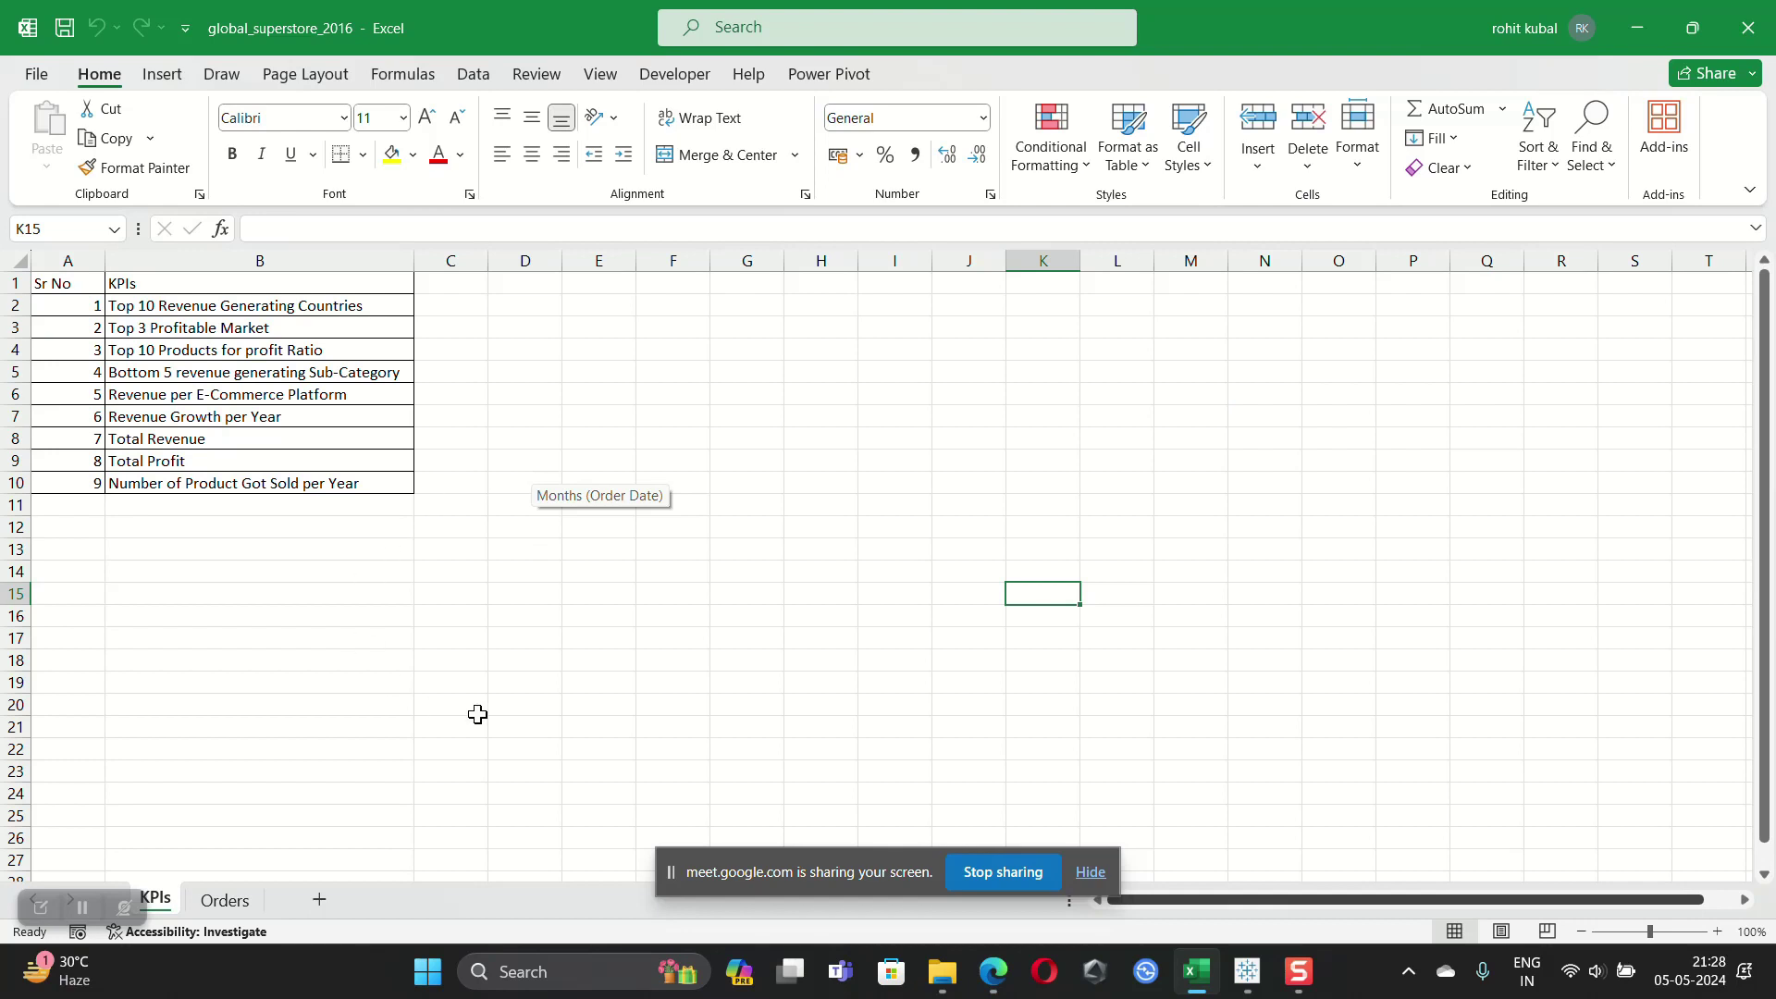
left_click(225, 899)
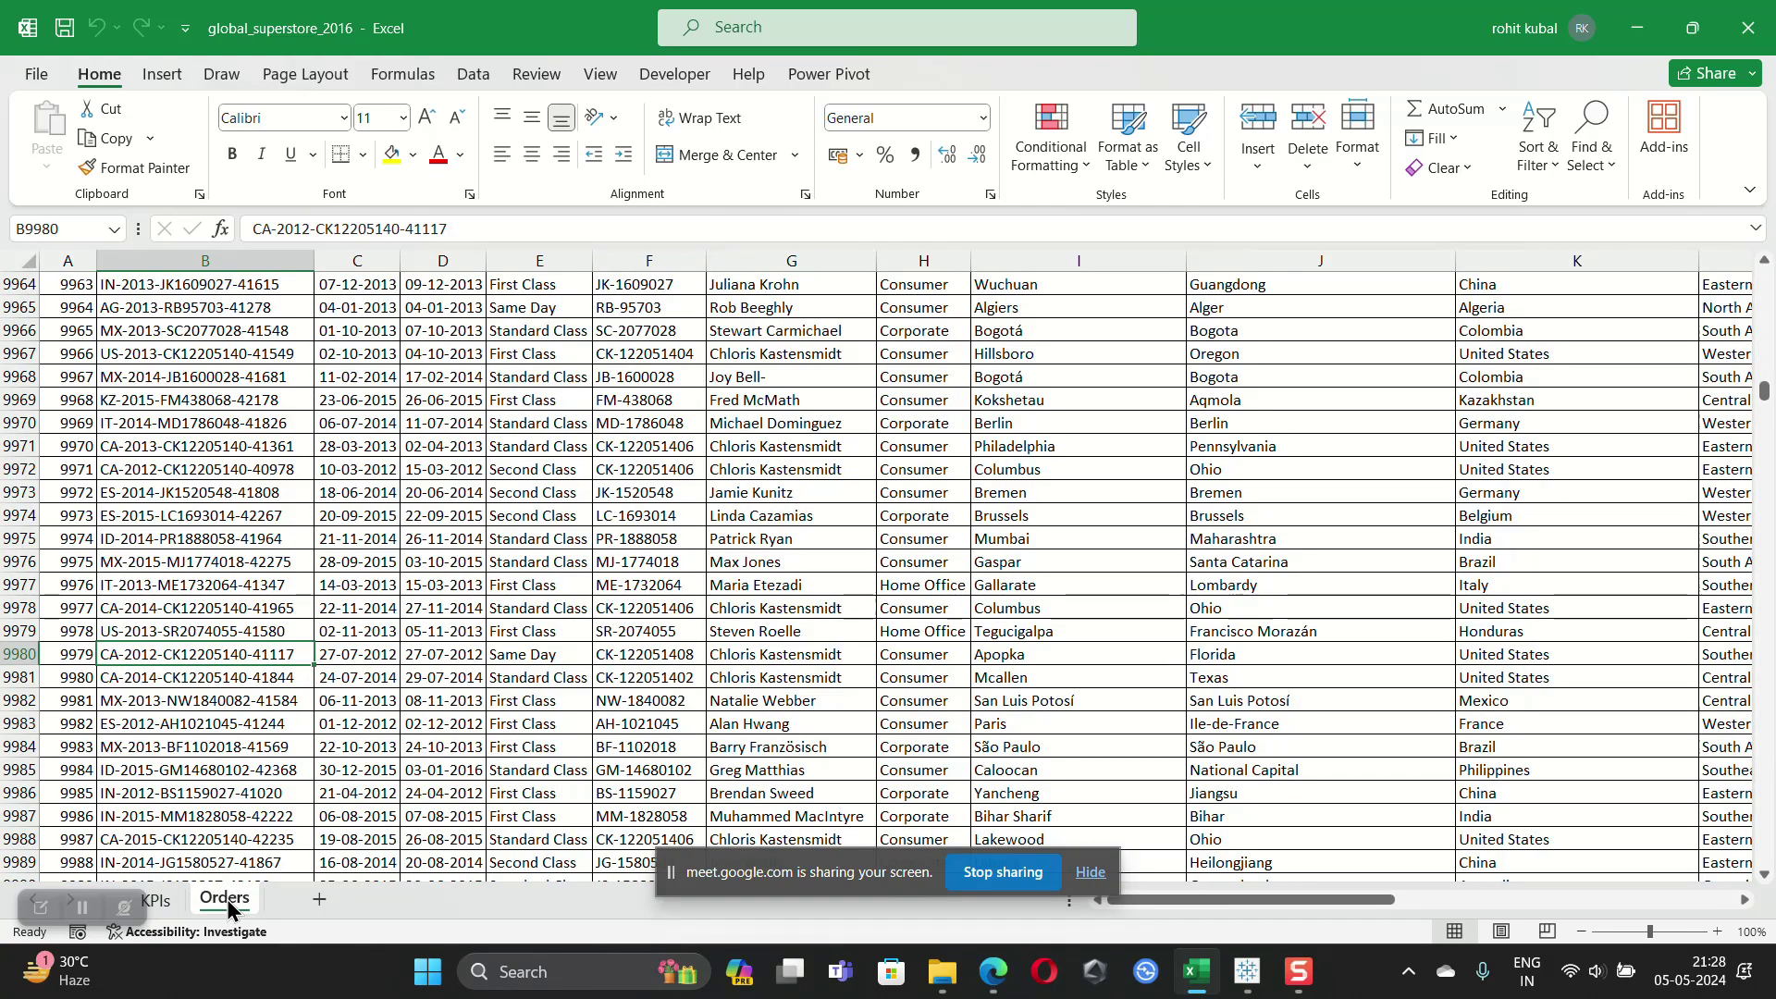
left_click(159, 901)
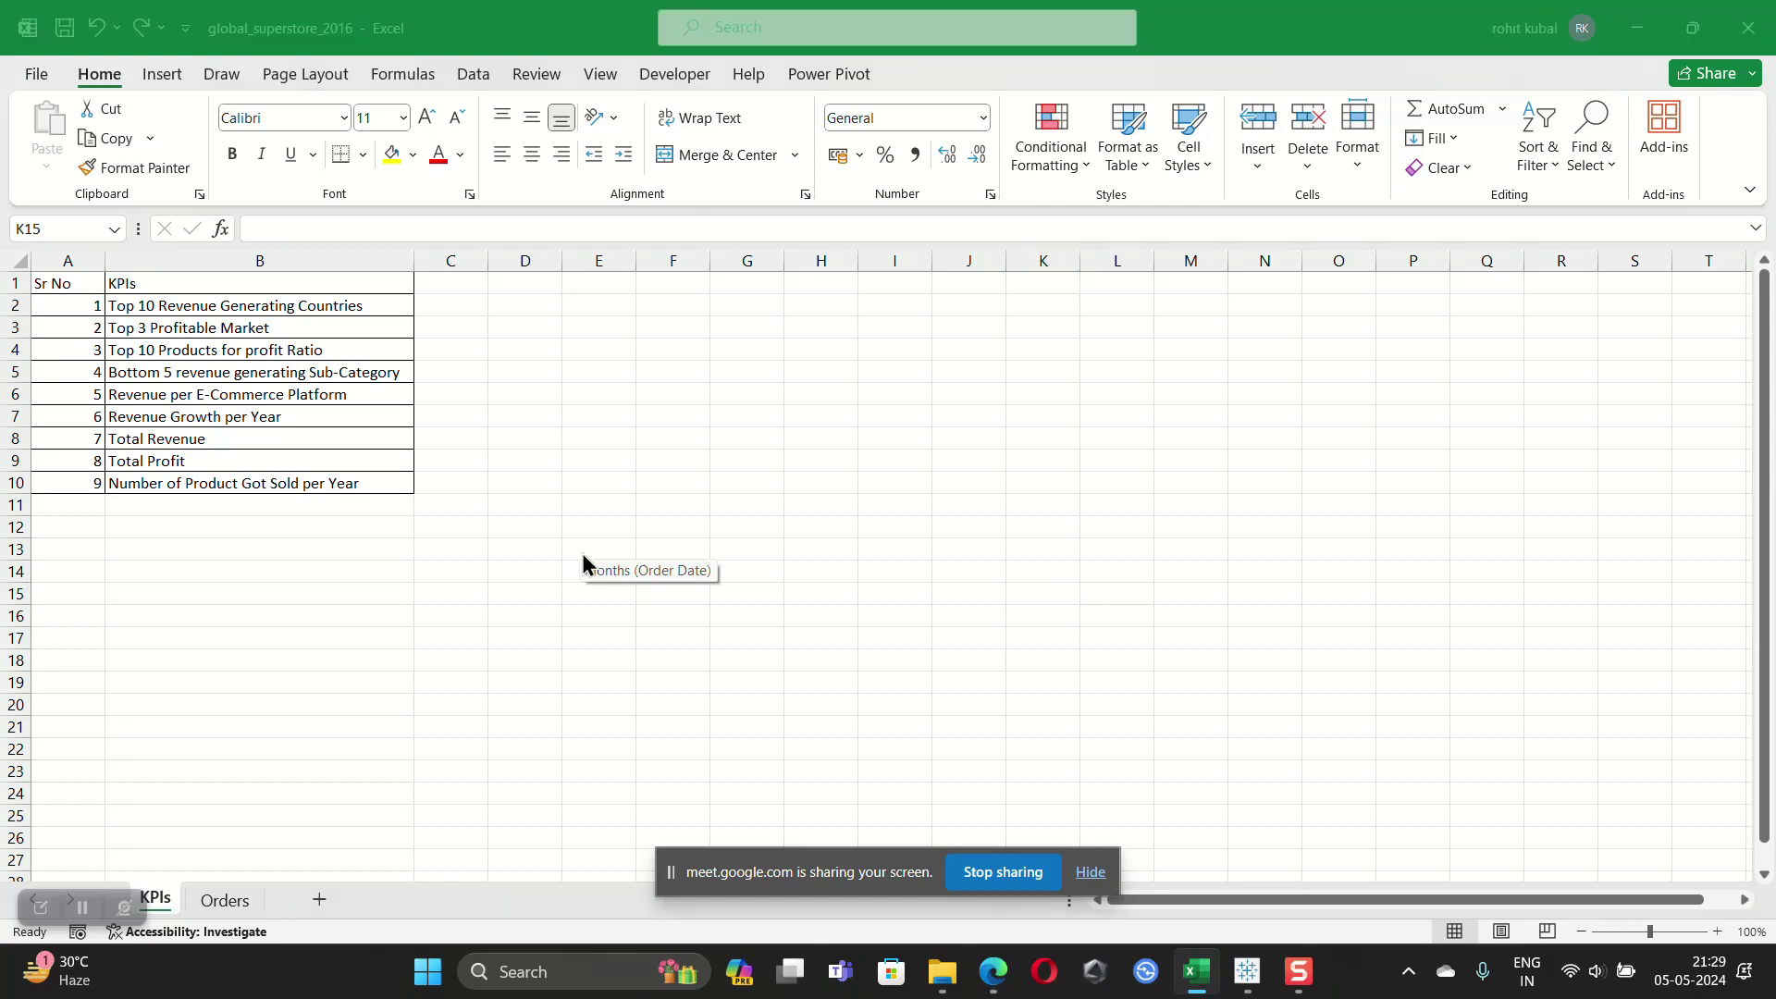
Step: Switch from the Excel workbook to Tableau Public
key("alt+Tab")
key("alt+Tab")
key("alt+Tab")
key("alt+Tab")
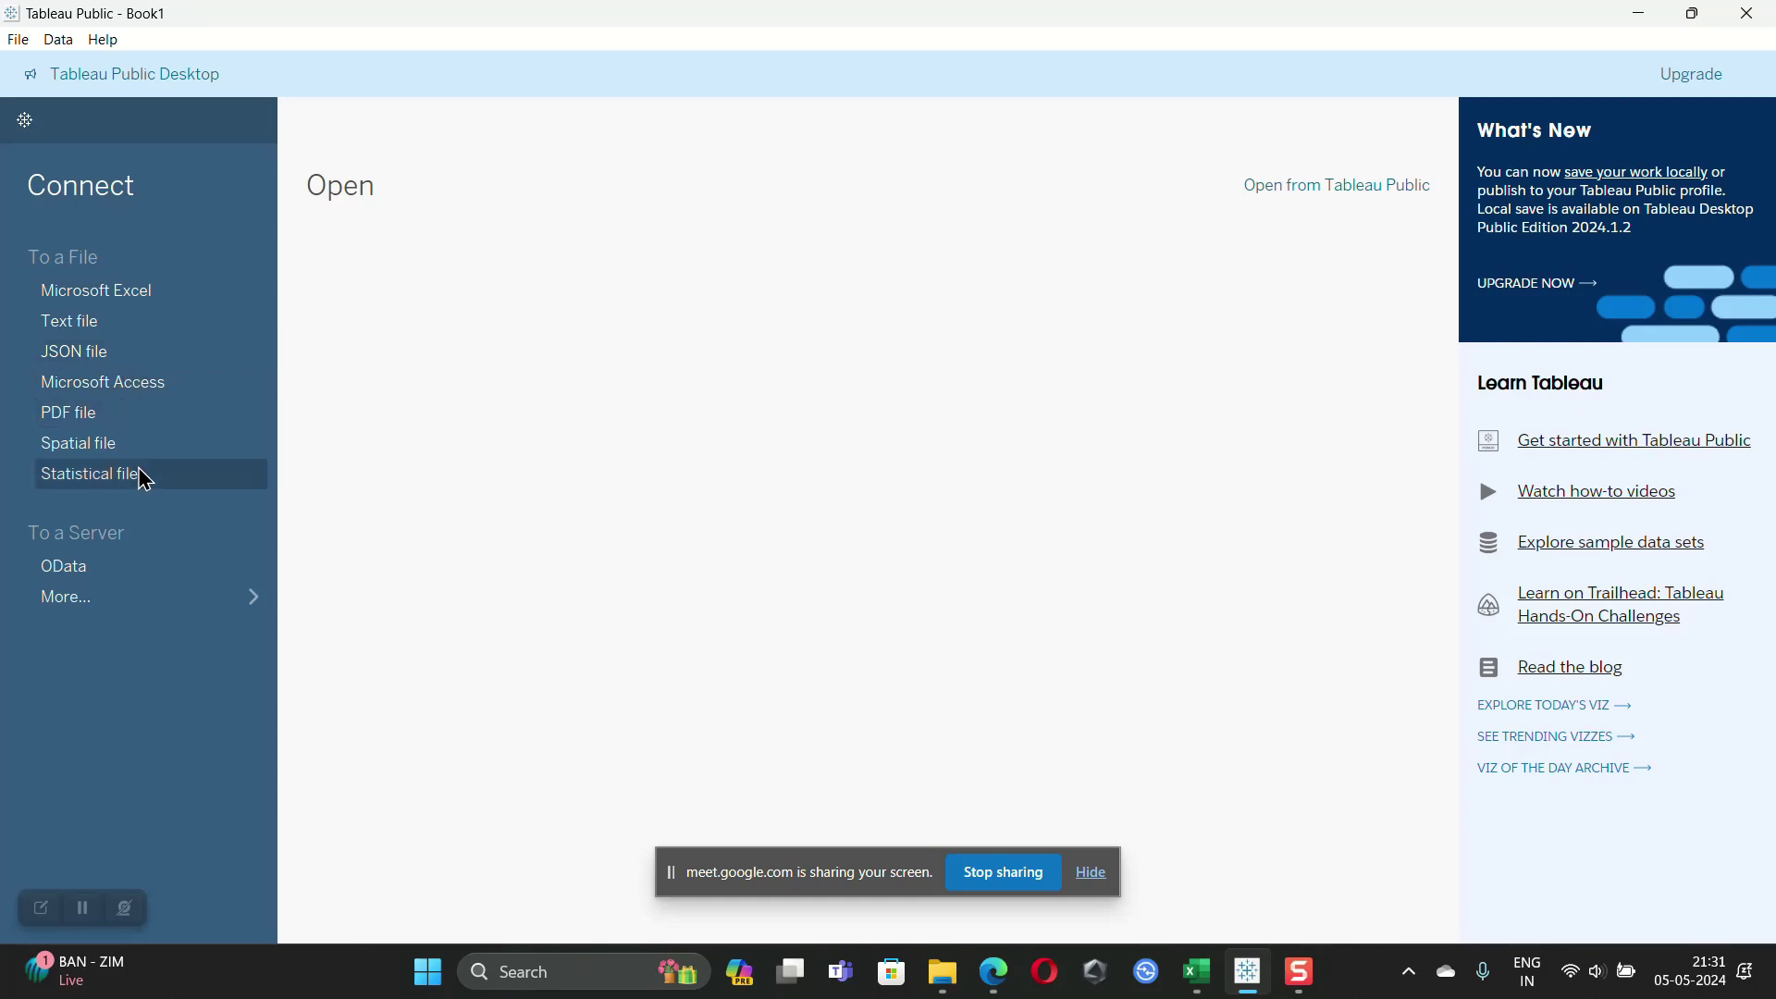
Step: Return to the global_superstore_2016 workbook in Excel and close it, saving the changes
mouse_move(1197, 971)
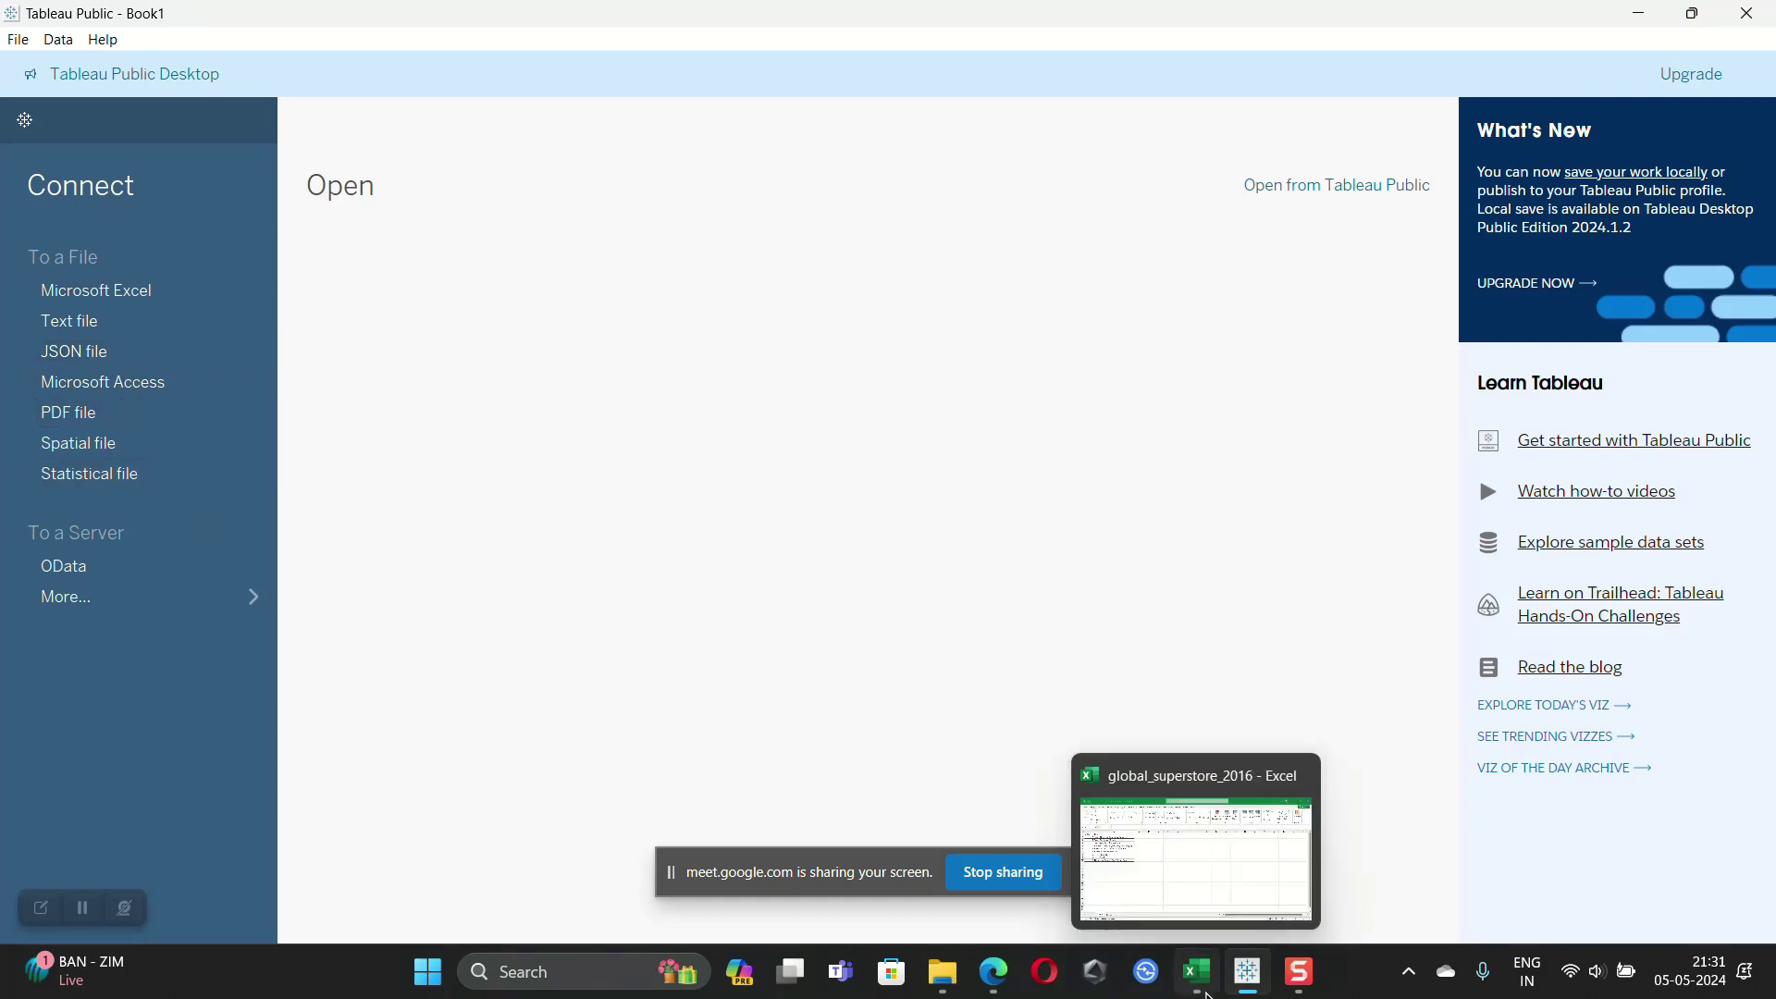
left_click(1217, 892)
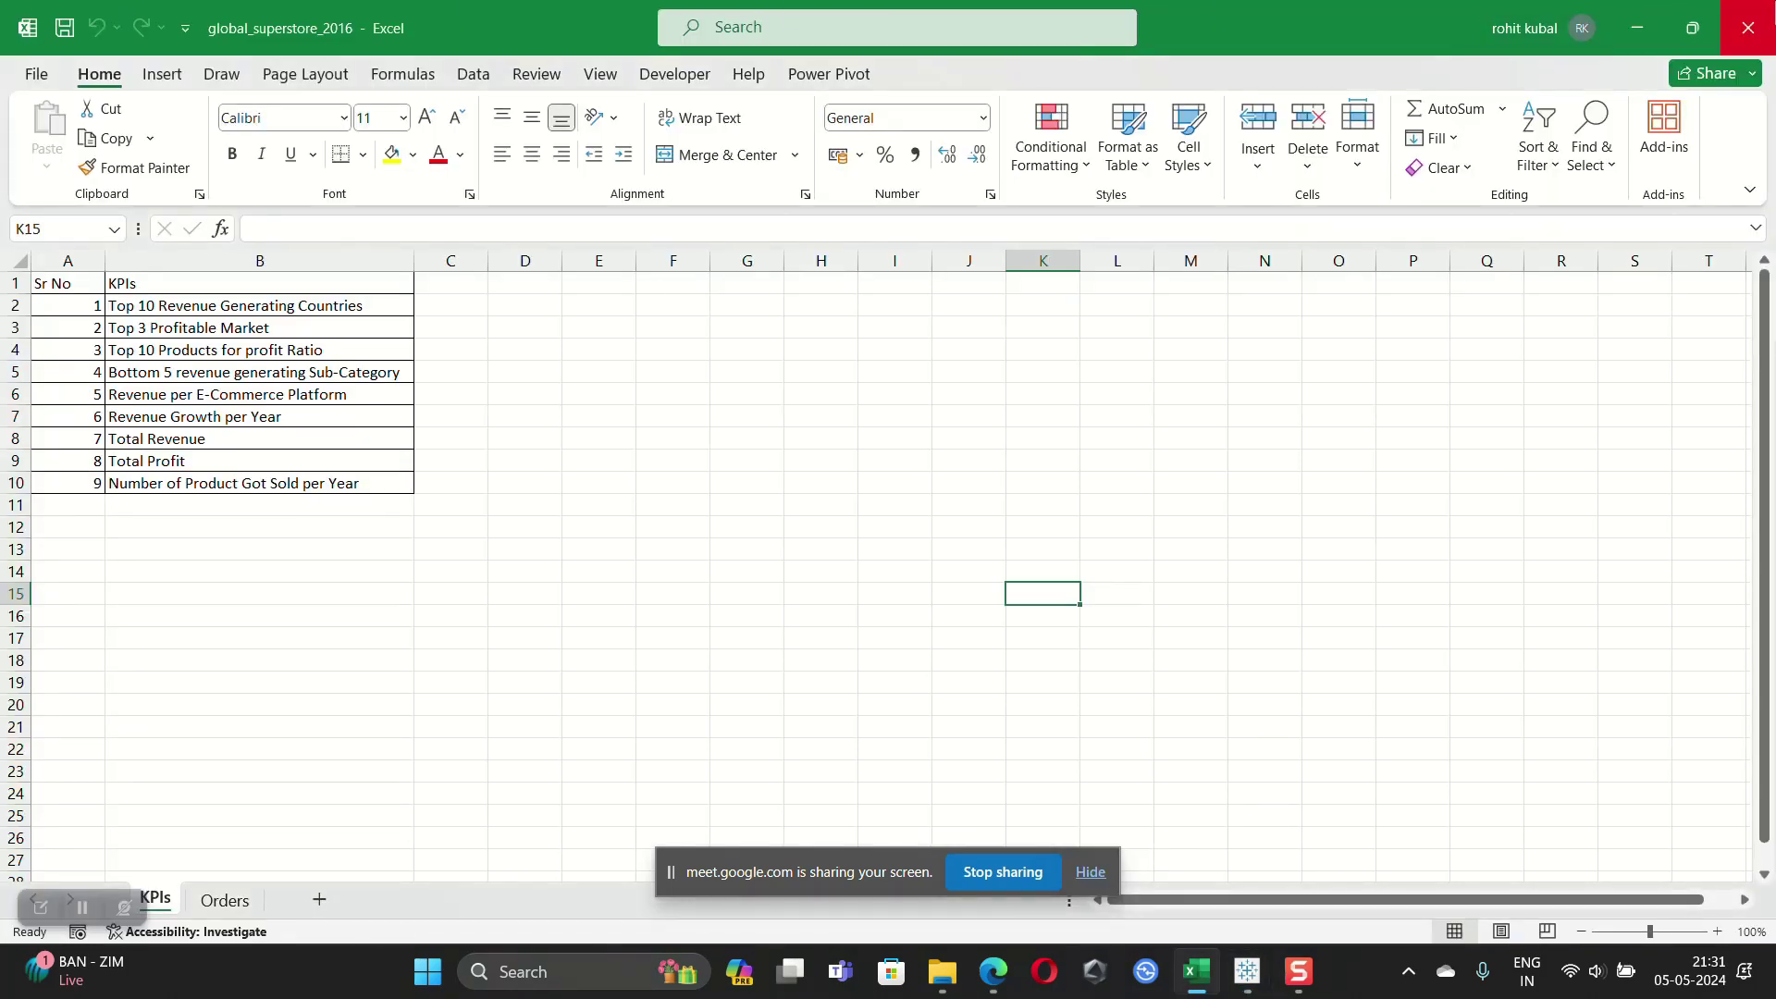
left_click(1748, 28)
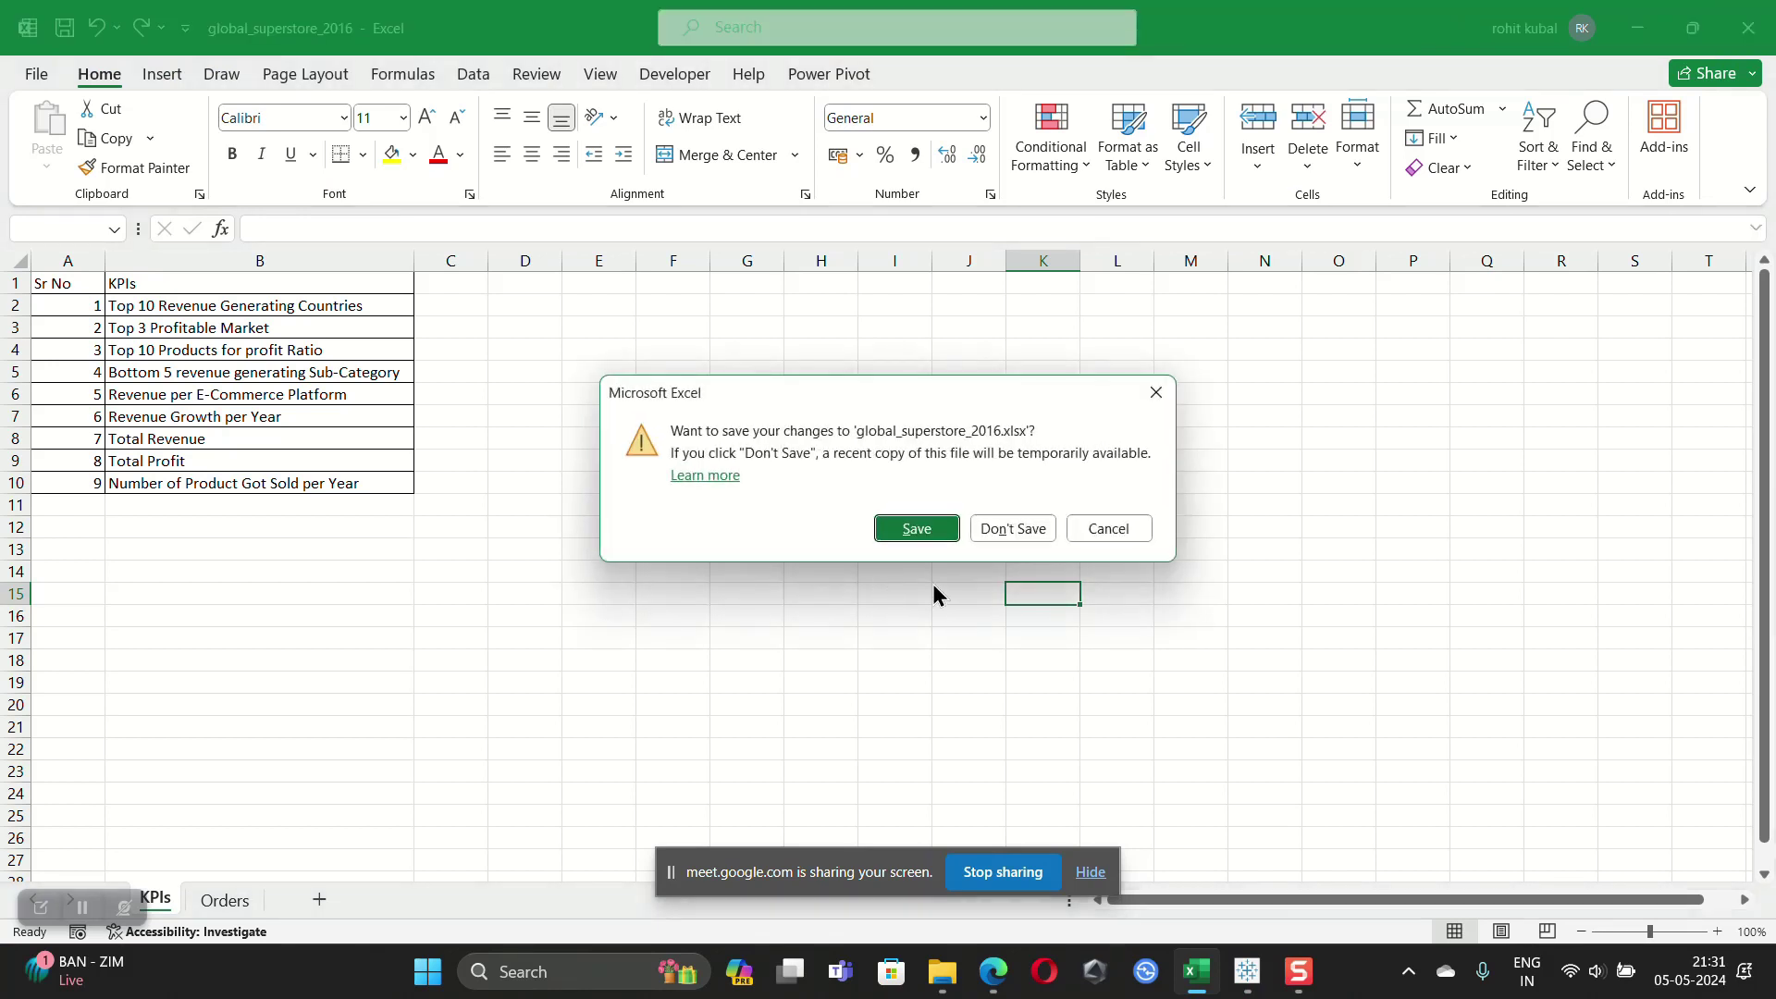
left_click(897, 536)
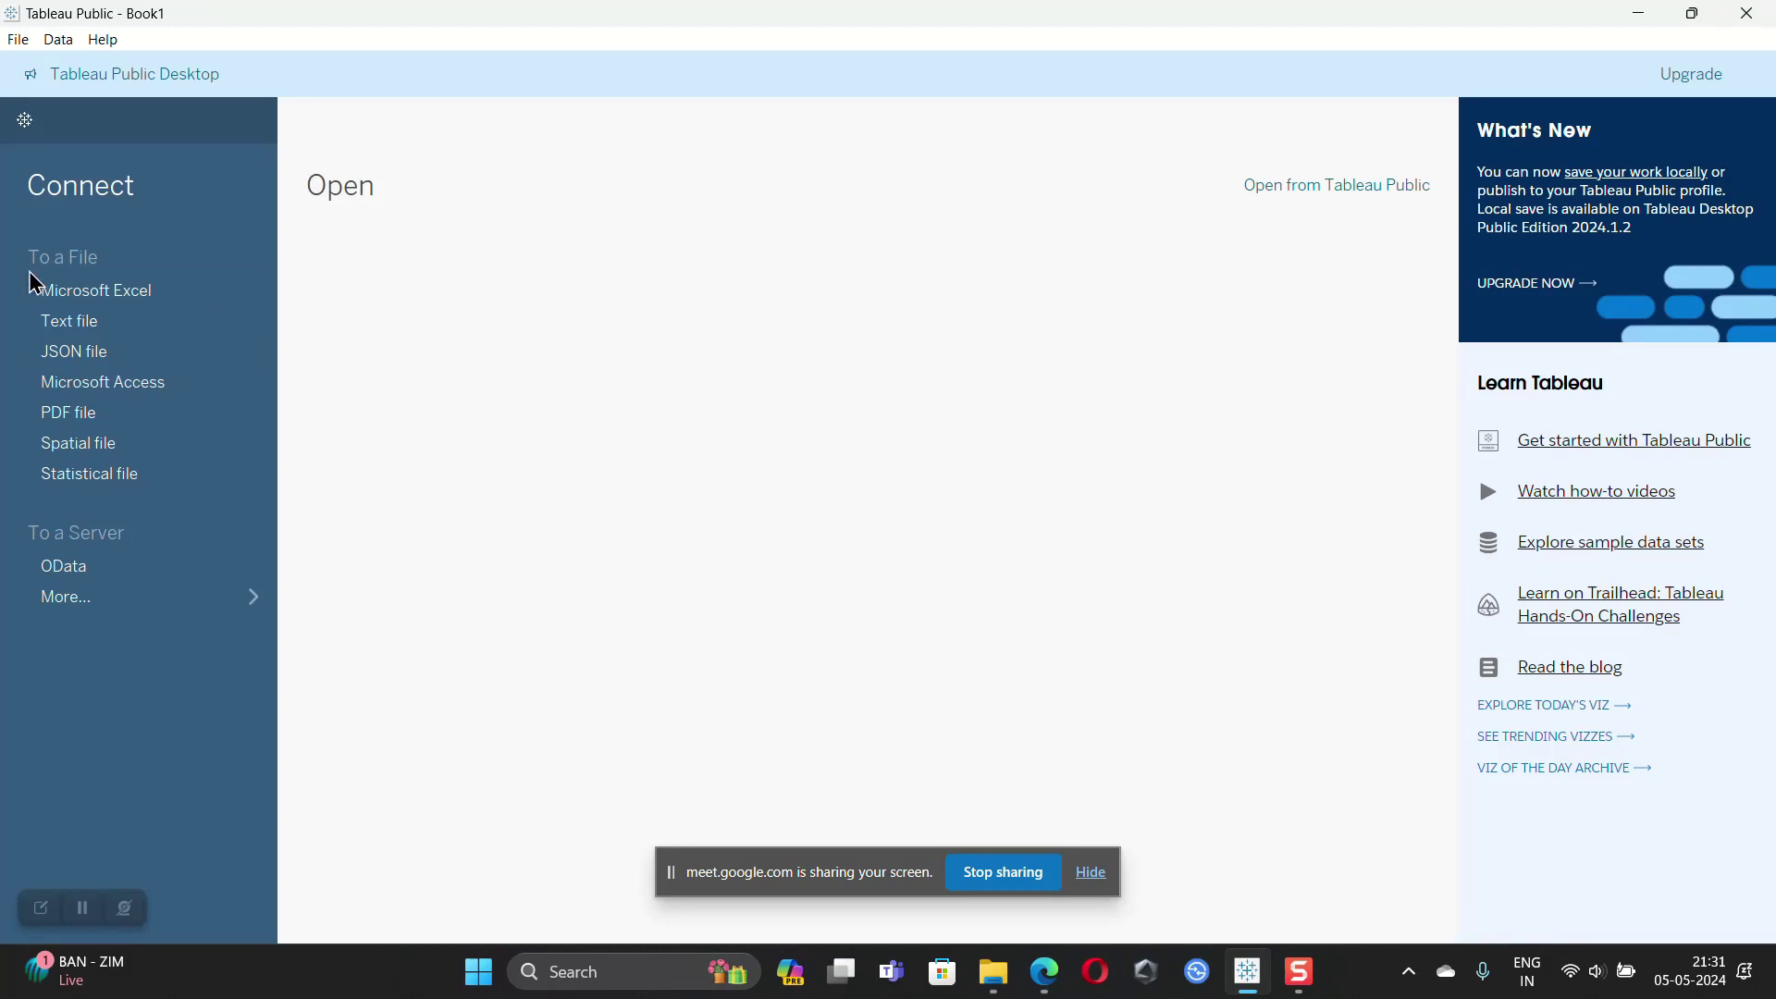
Step: Connect Tableau to the Microsoft Excel file global_superstore_2016 on the Desktop
left_click(89, 299)
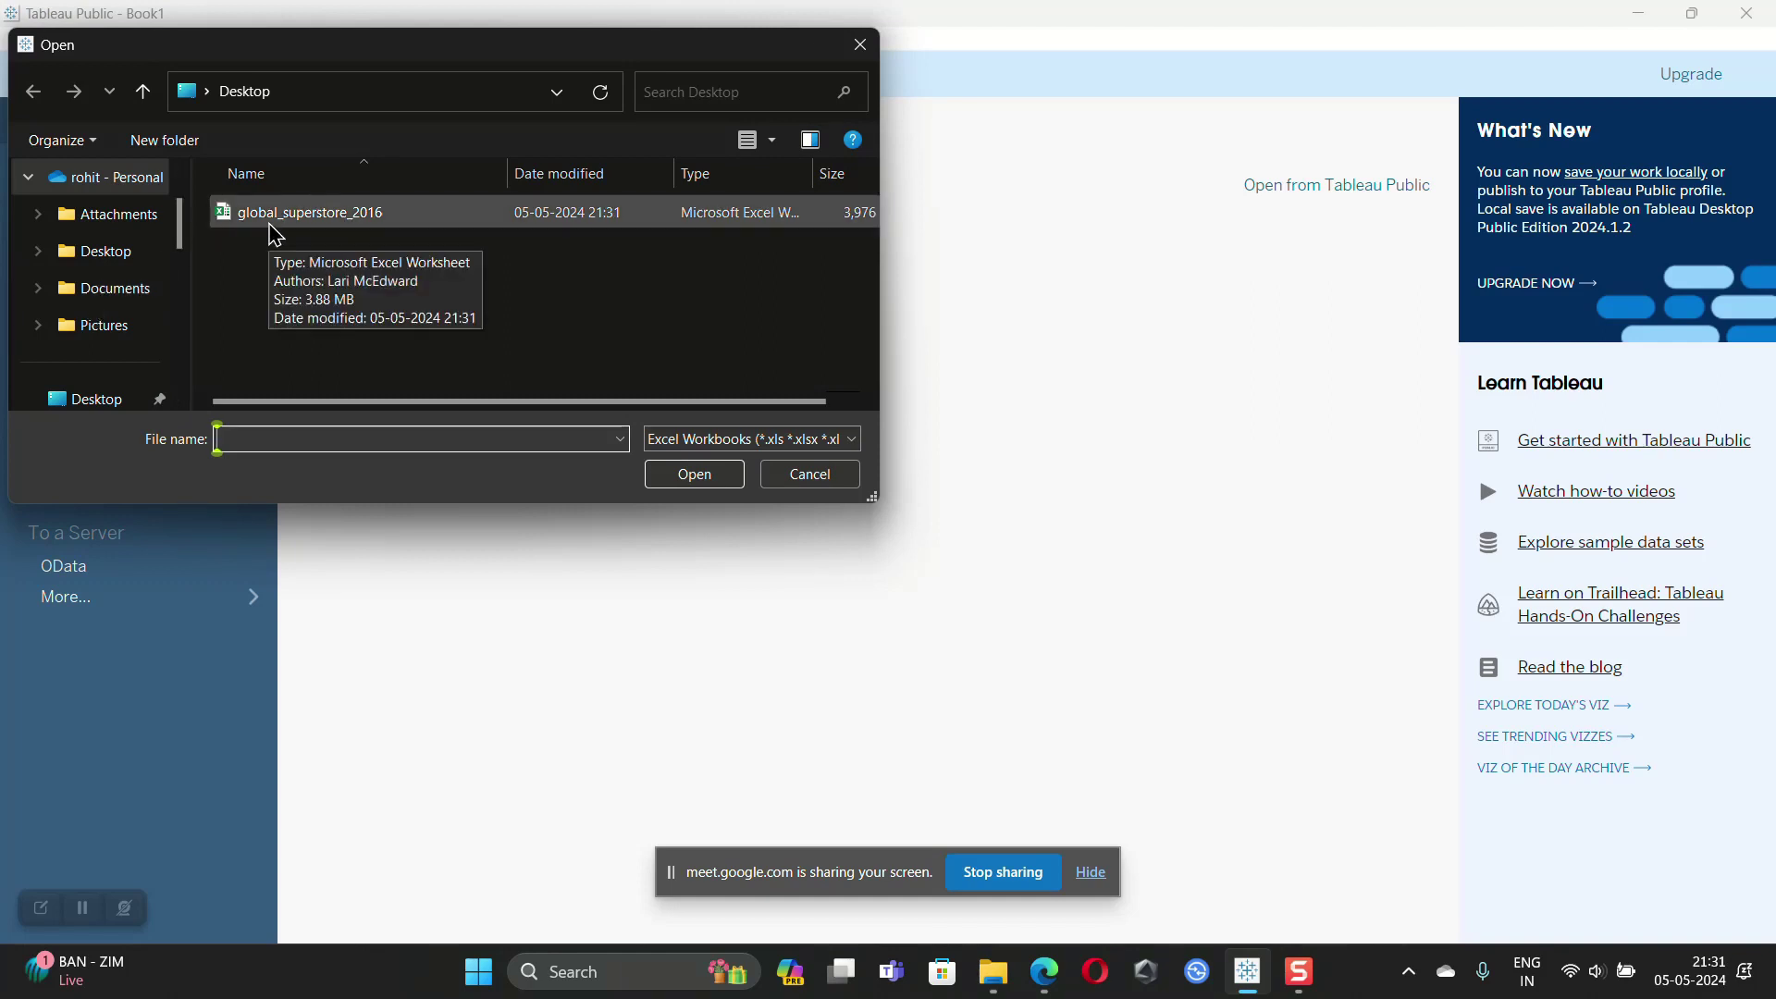
left_click(332, 231)
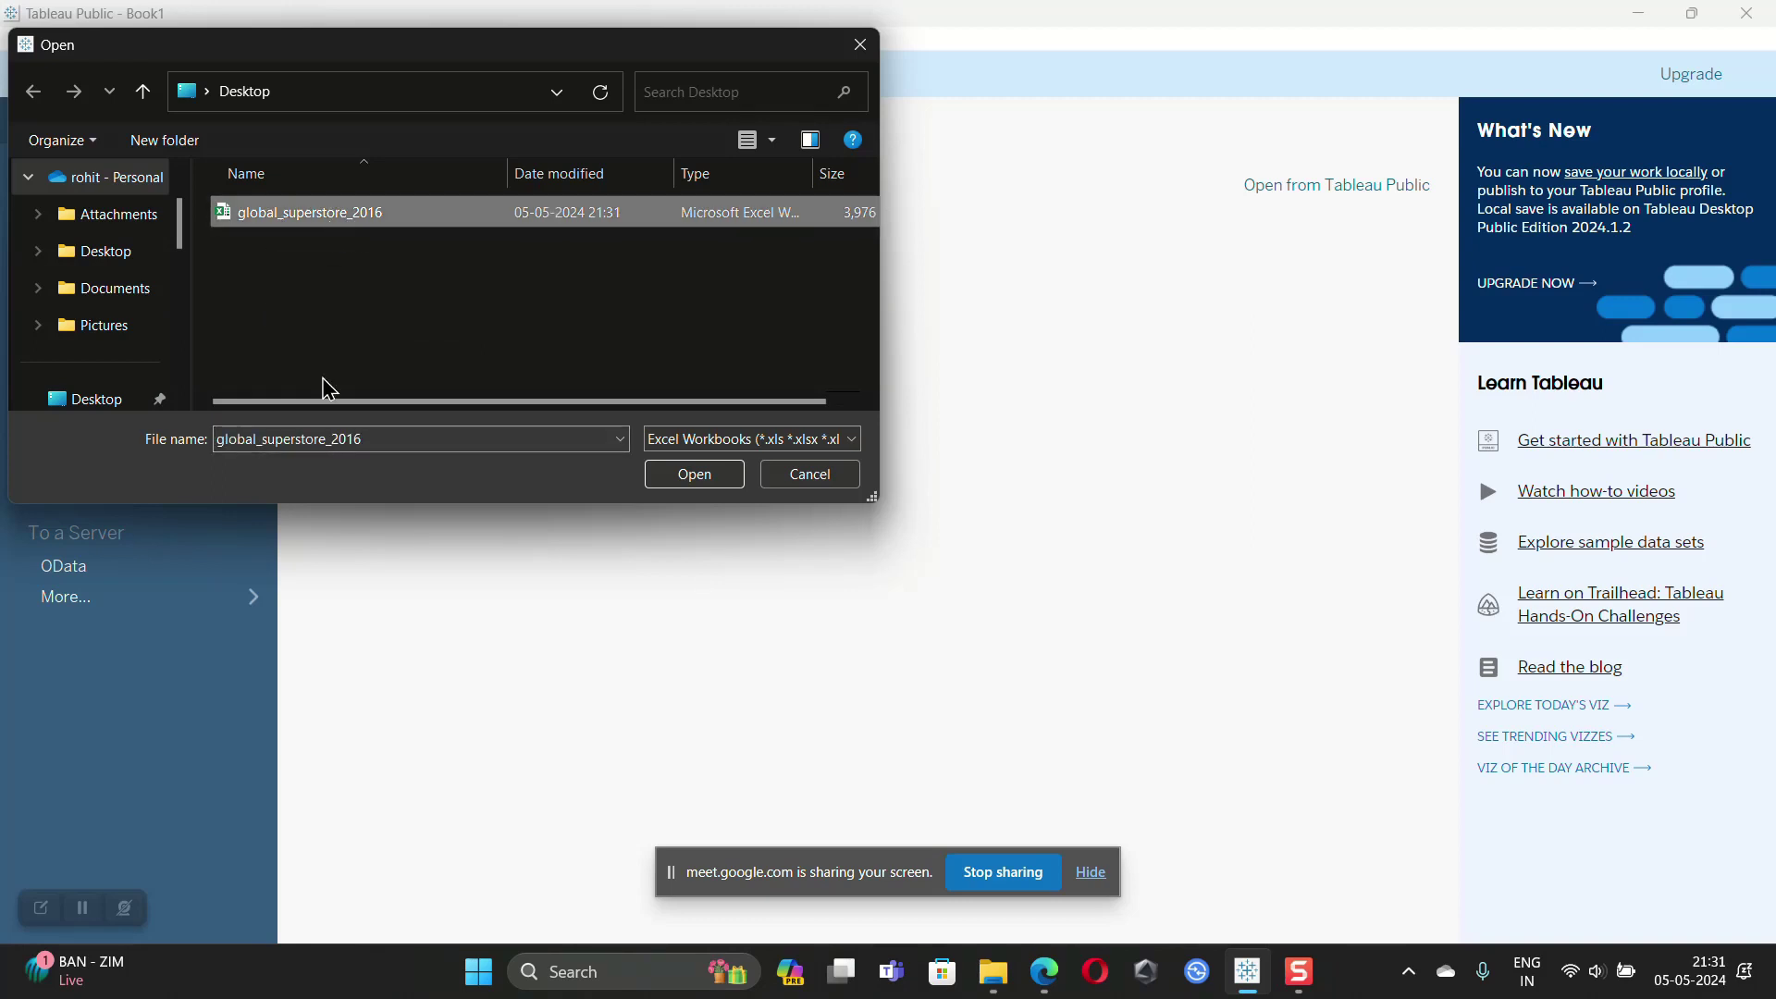
left_click(696, 478)
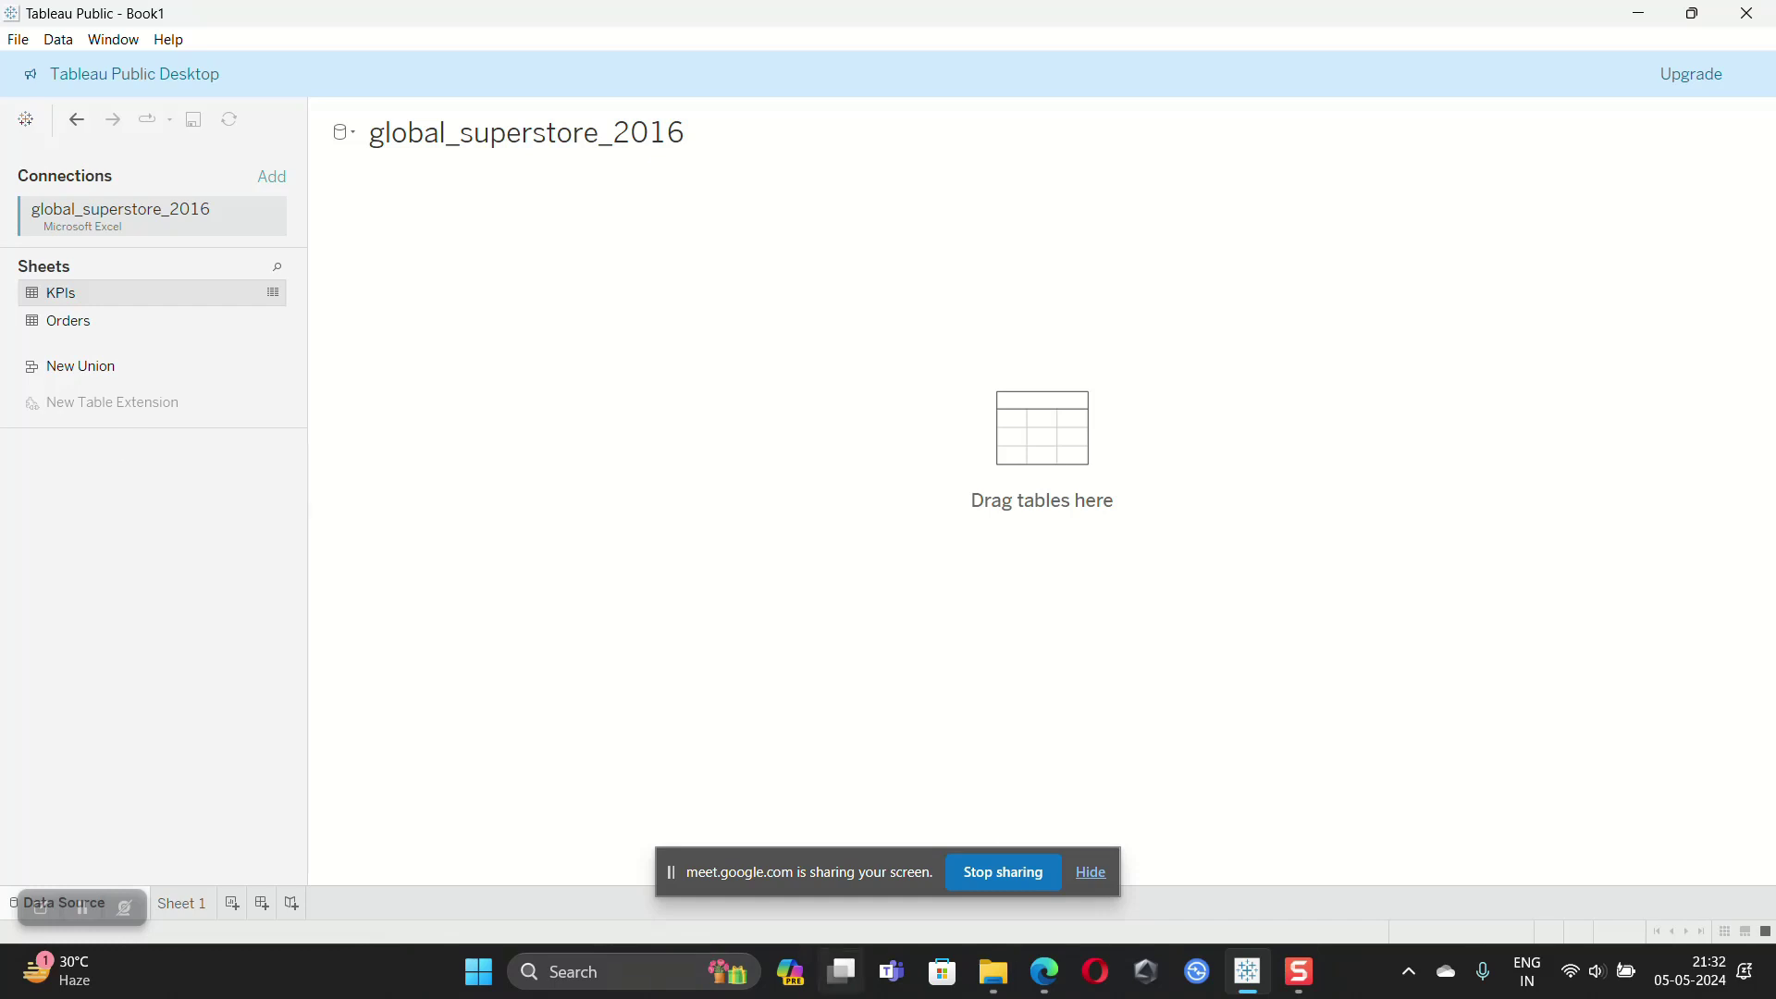
Step: Reopen the global_superstore_2016 workbook in Excel from the Desktop folder and return to Tableau Public
left_click(1006, 988)
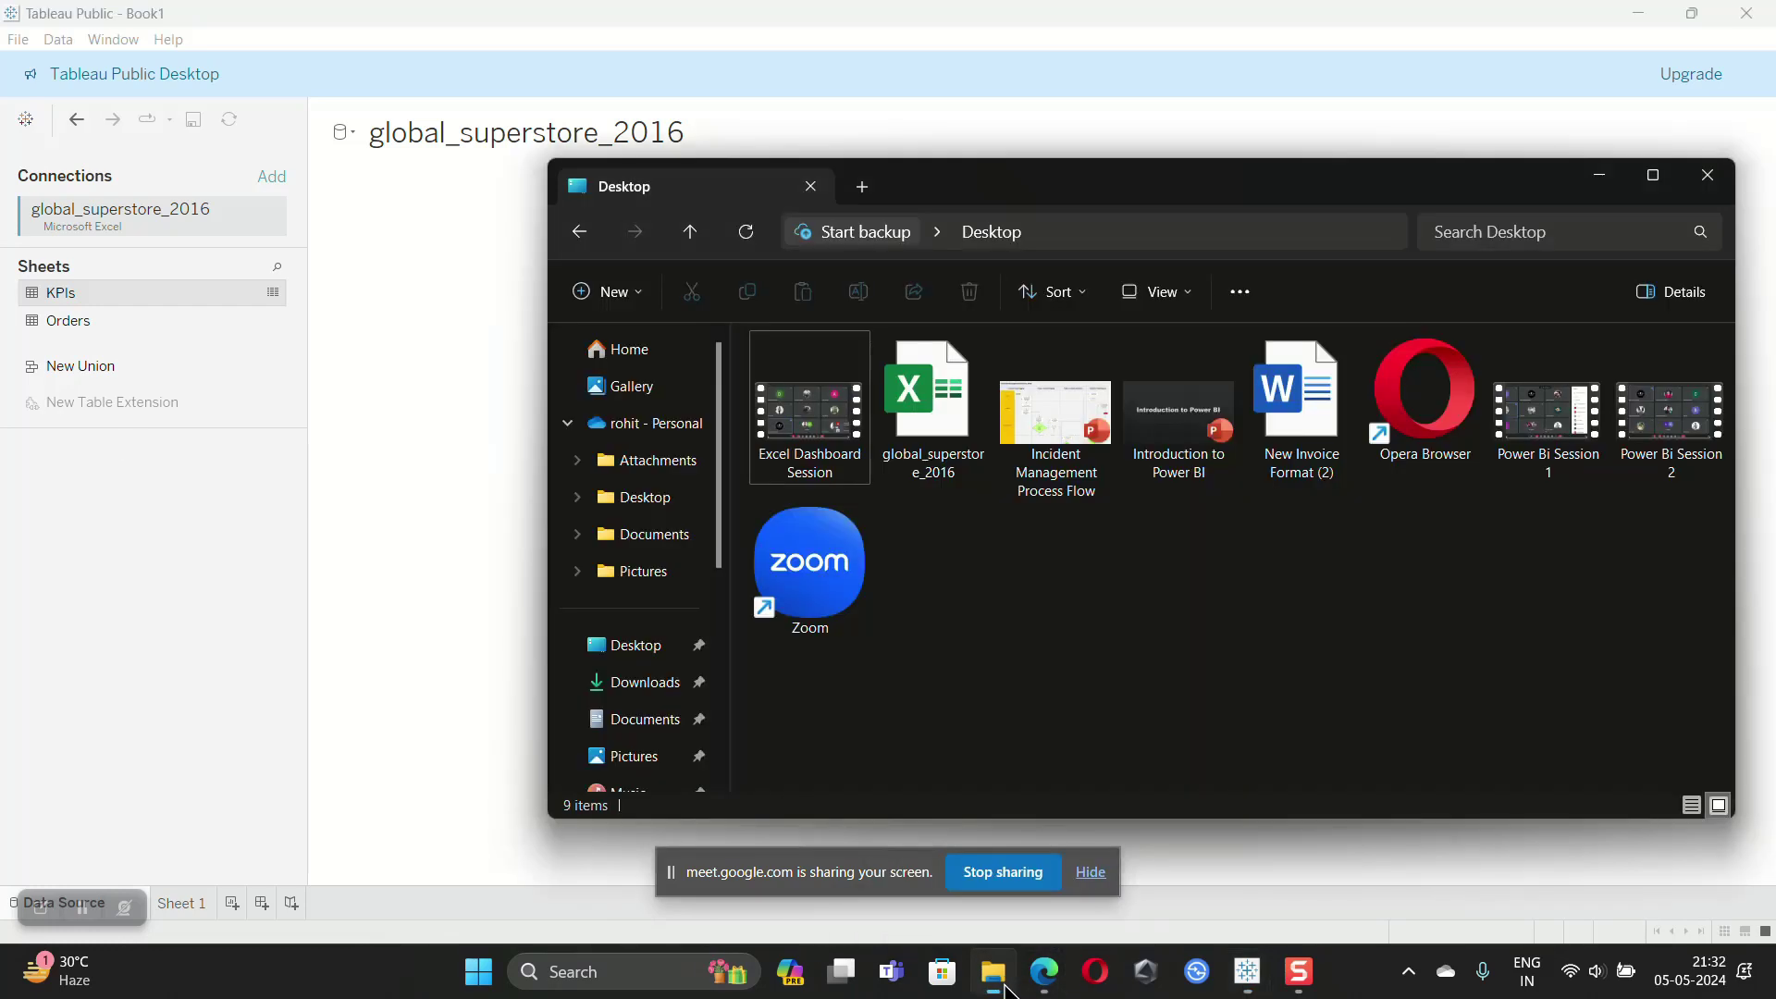
double_click(932, 462)
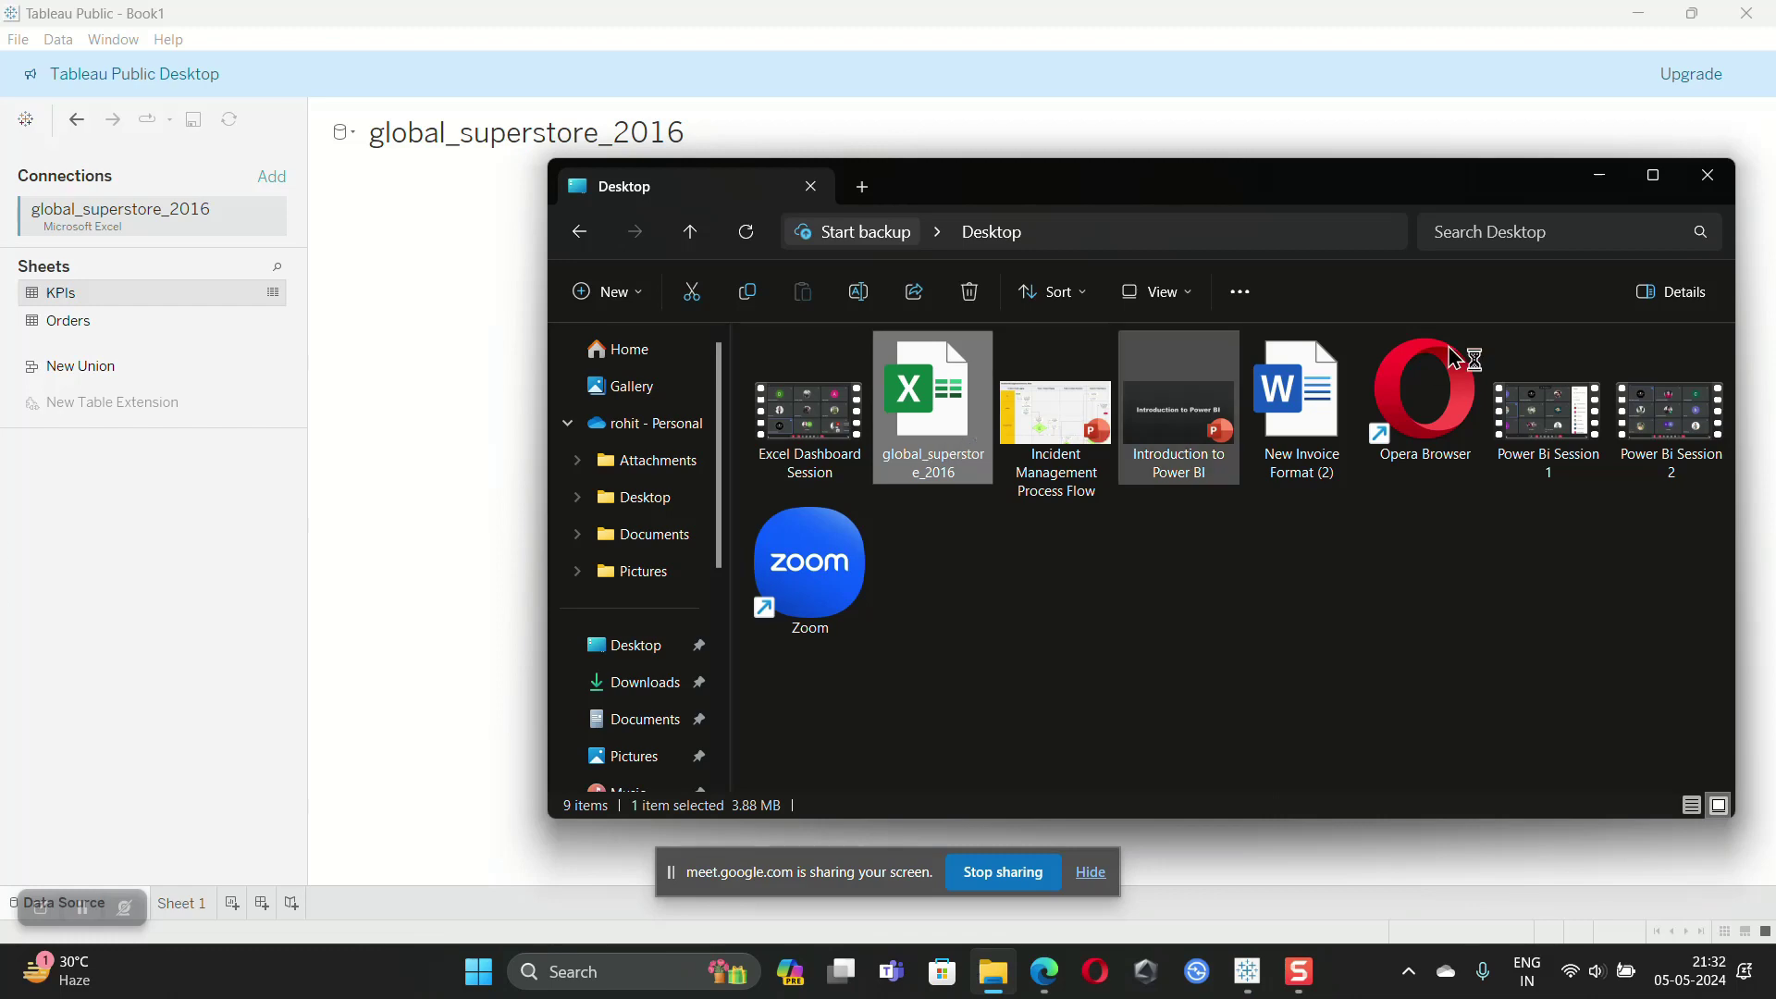
left_click(1599, 175)
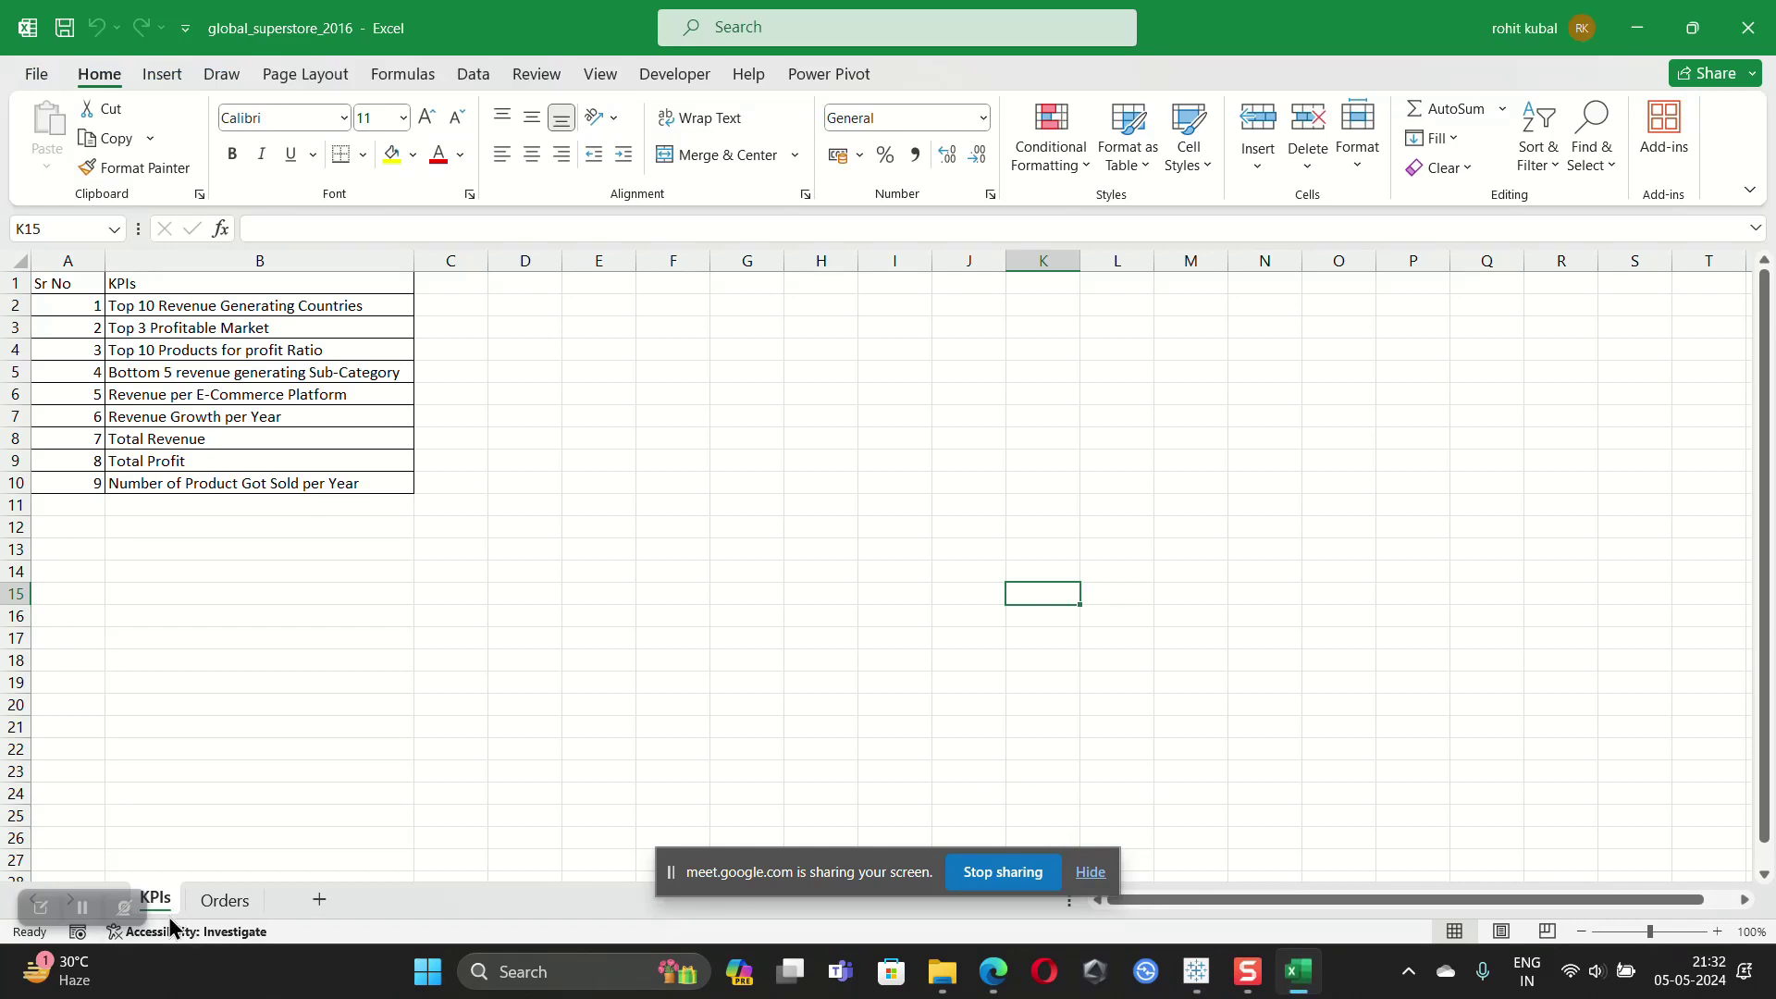
key("alt+Tab")
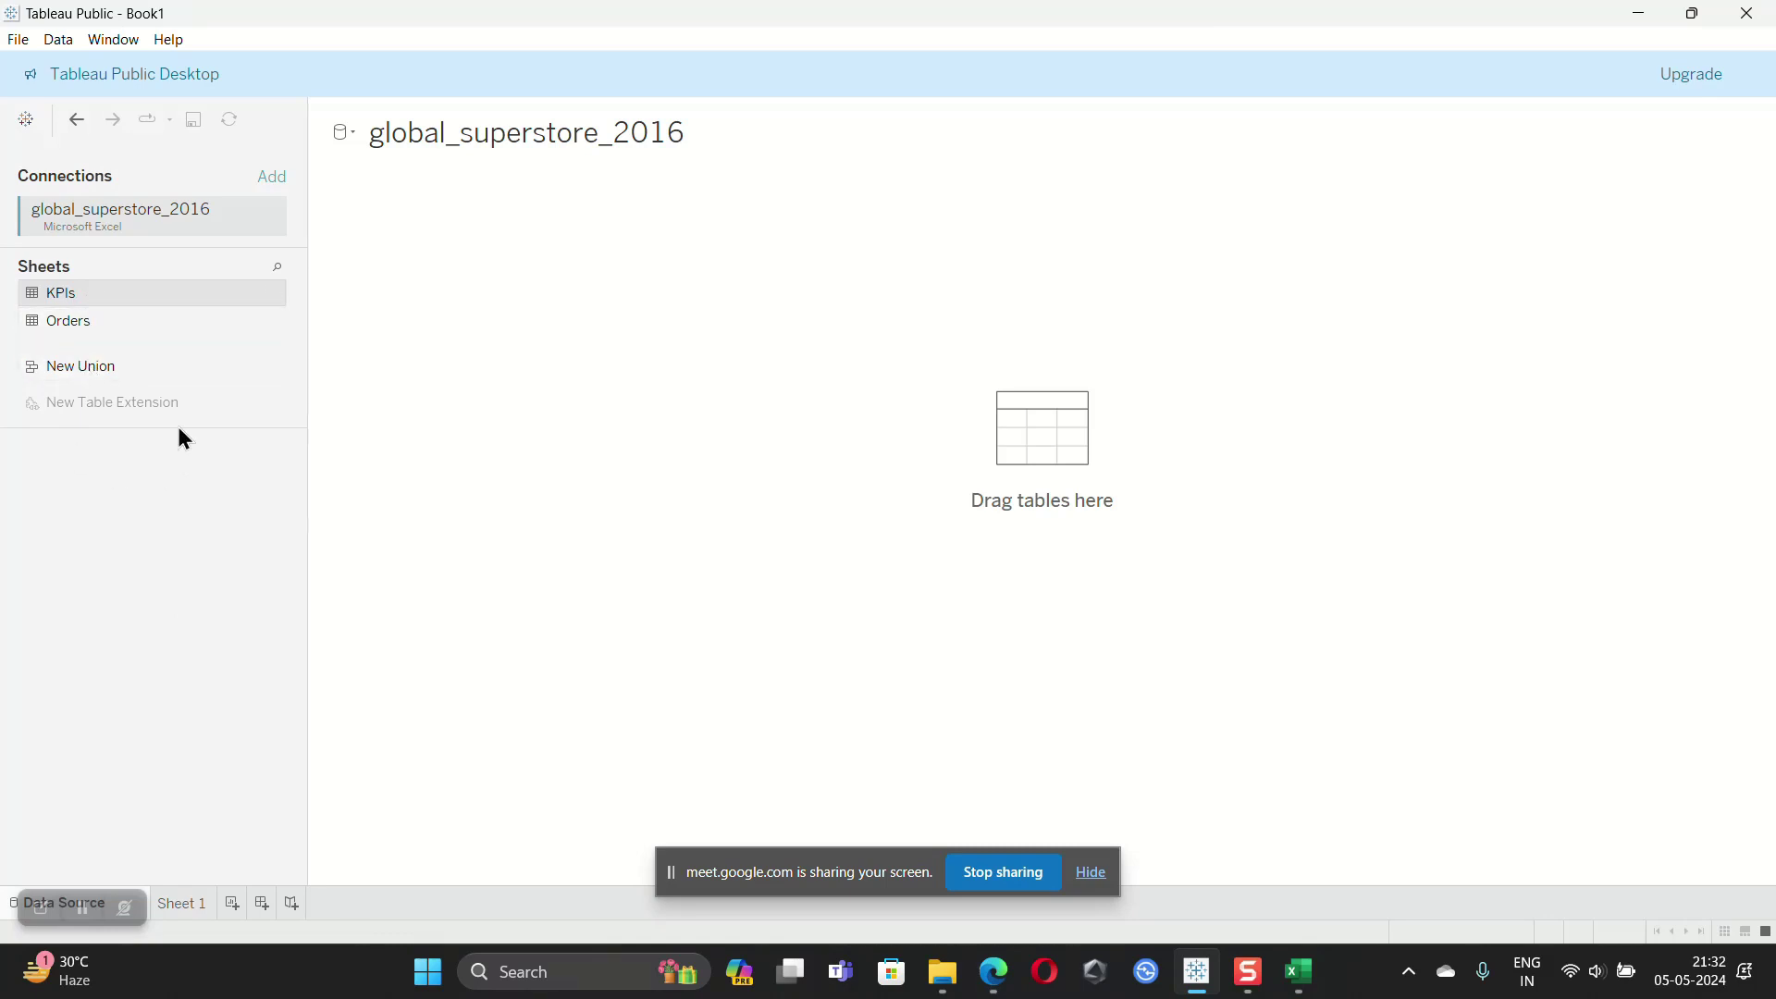
Step: Add the Orders sheet to the data source canvas and look through its preview rows
left_click(85, 329)
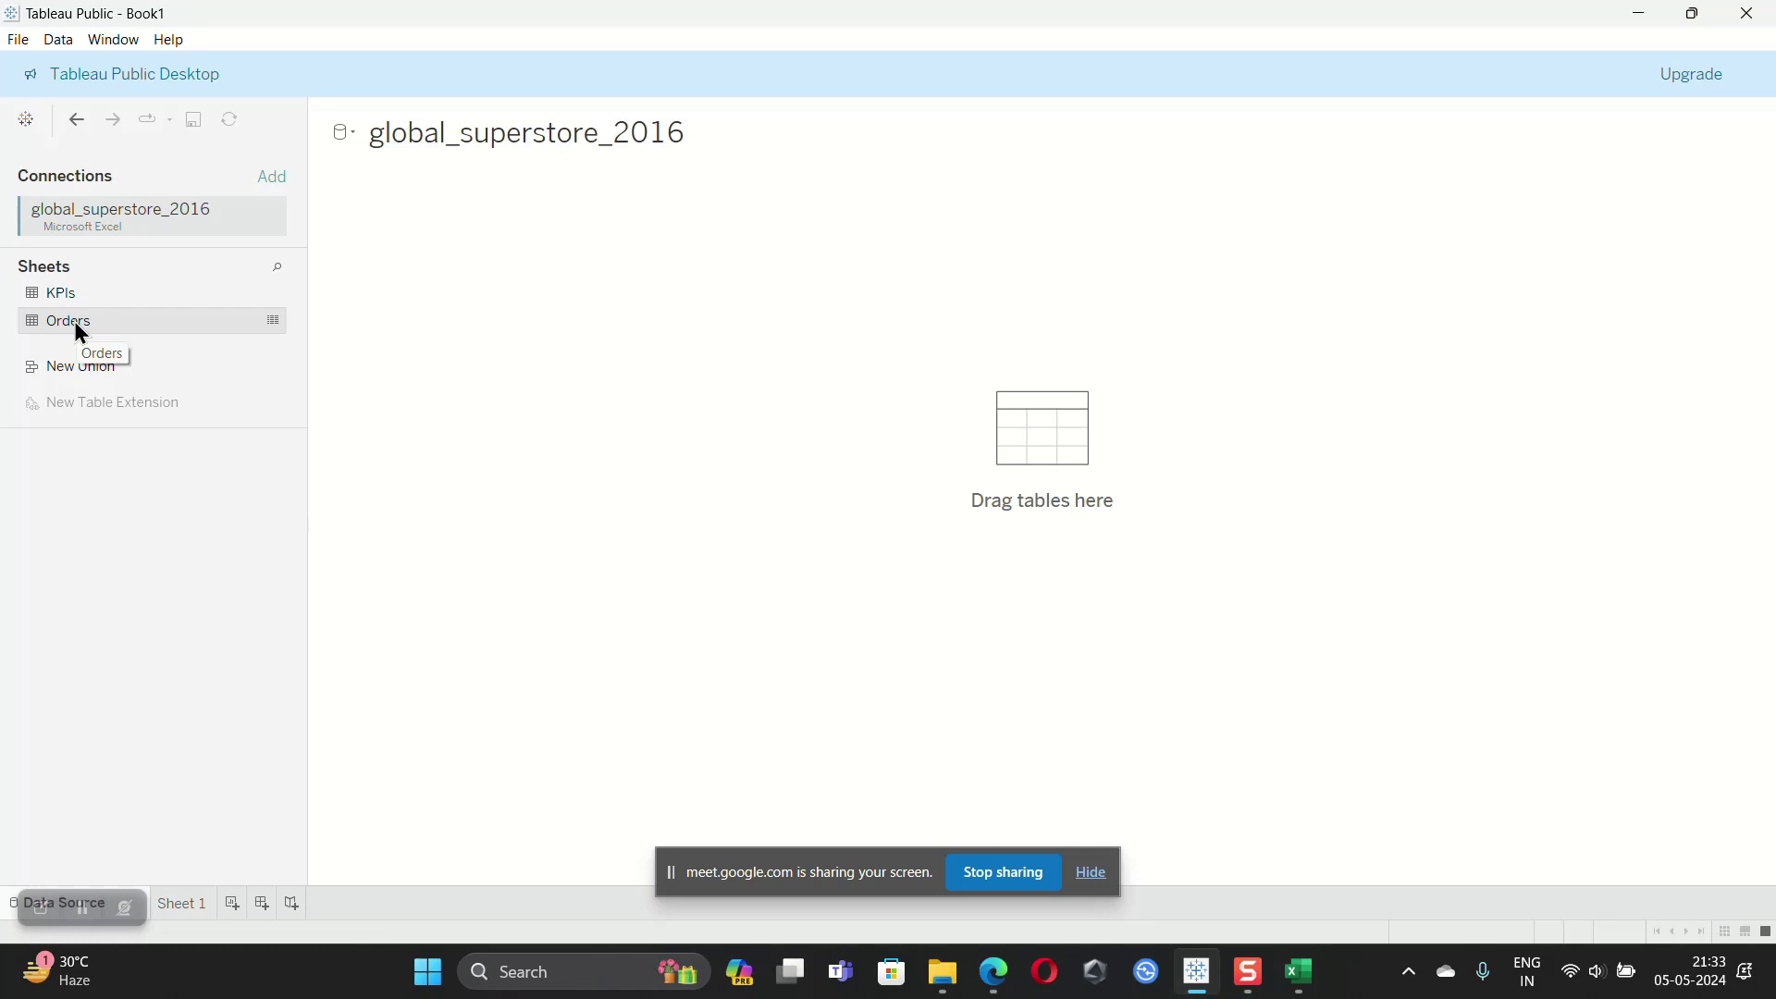
left_click_drag(74, 320, 851, 449)
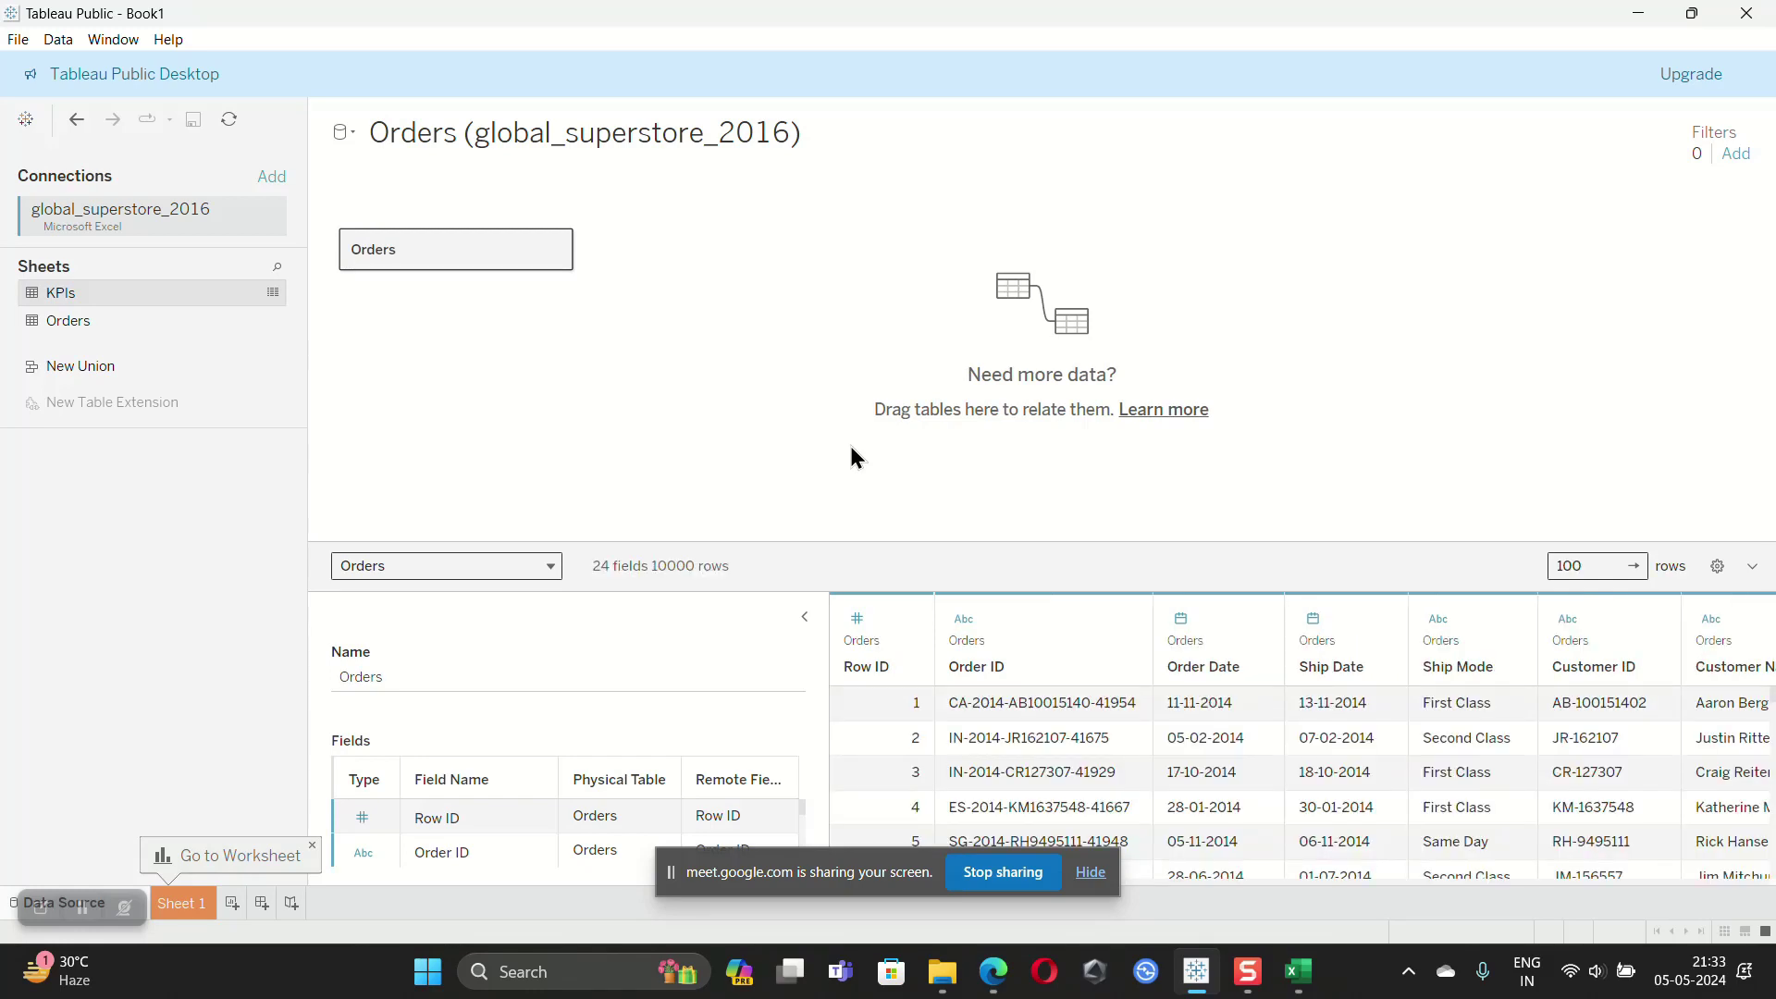
scroll(1332, 721, "down", 3)
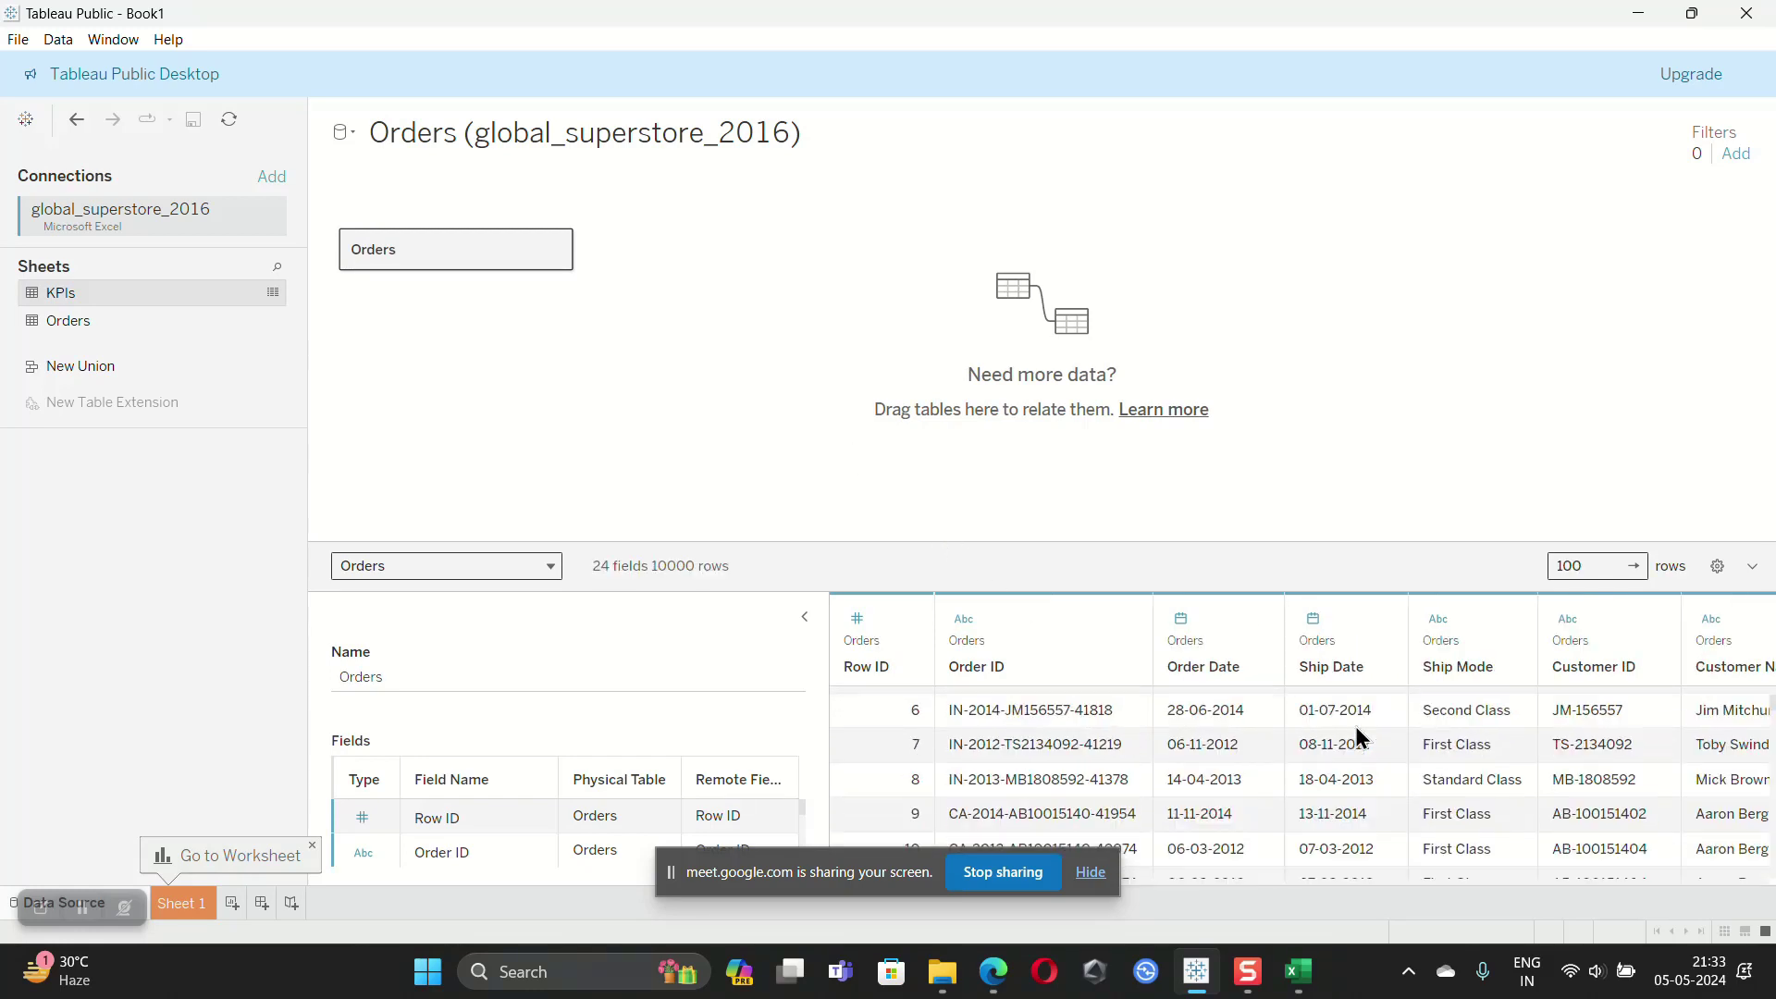
scroll(1359, 730, "up", 3)
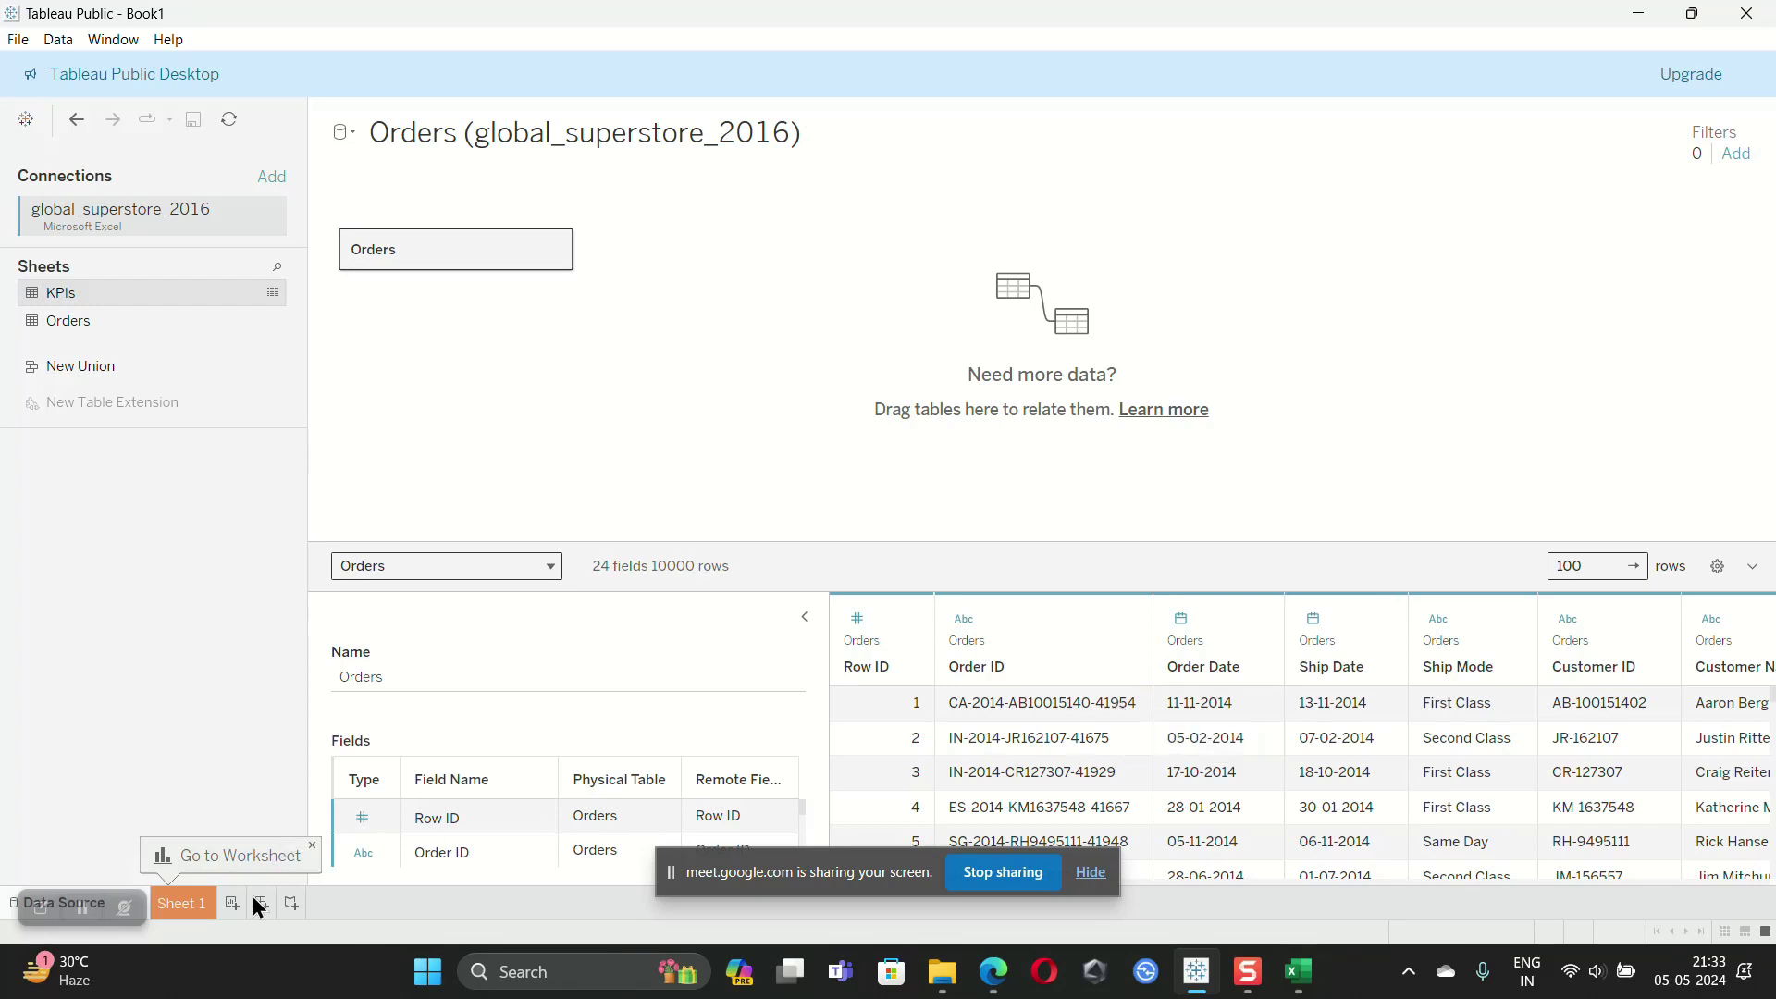
Step: Open the Sheet 1 worksheet
left_click(185, 918)
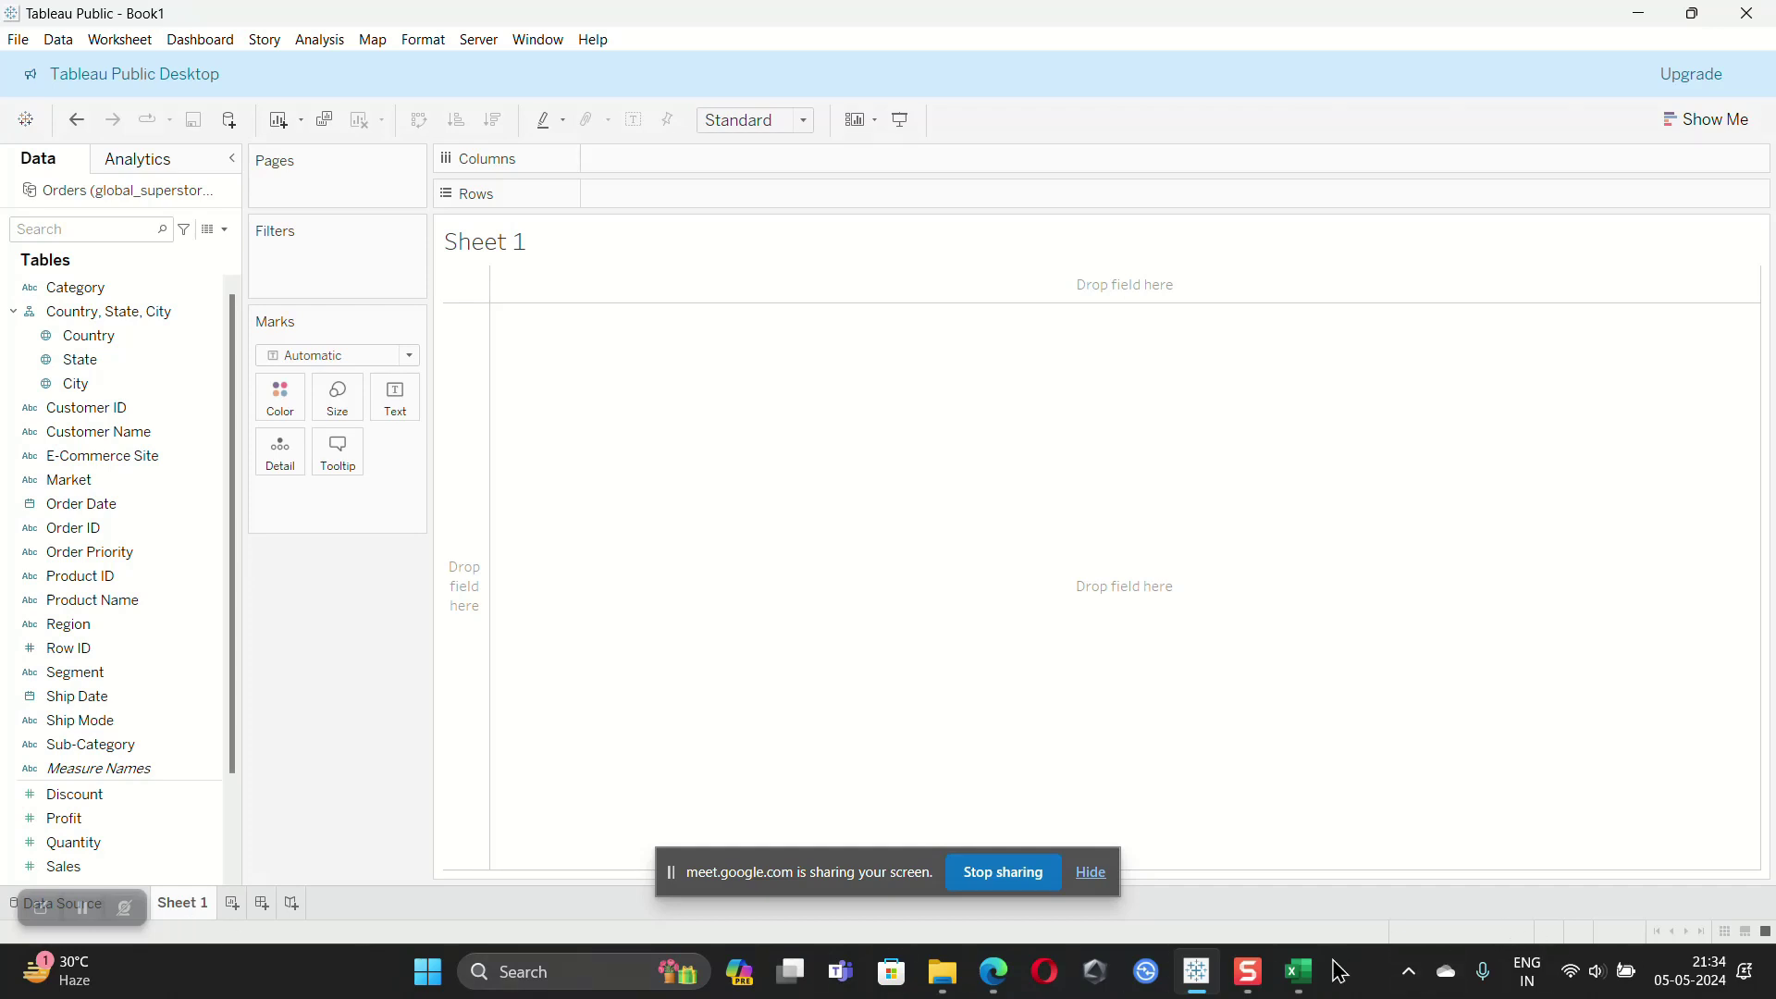
mouse_move(1304, 986)
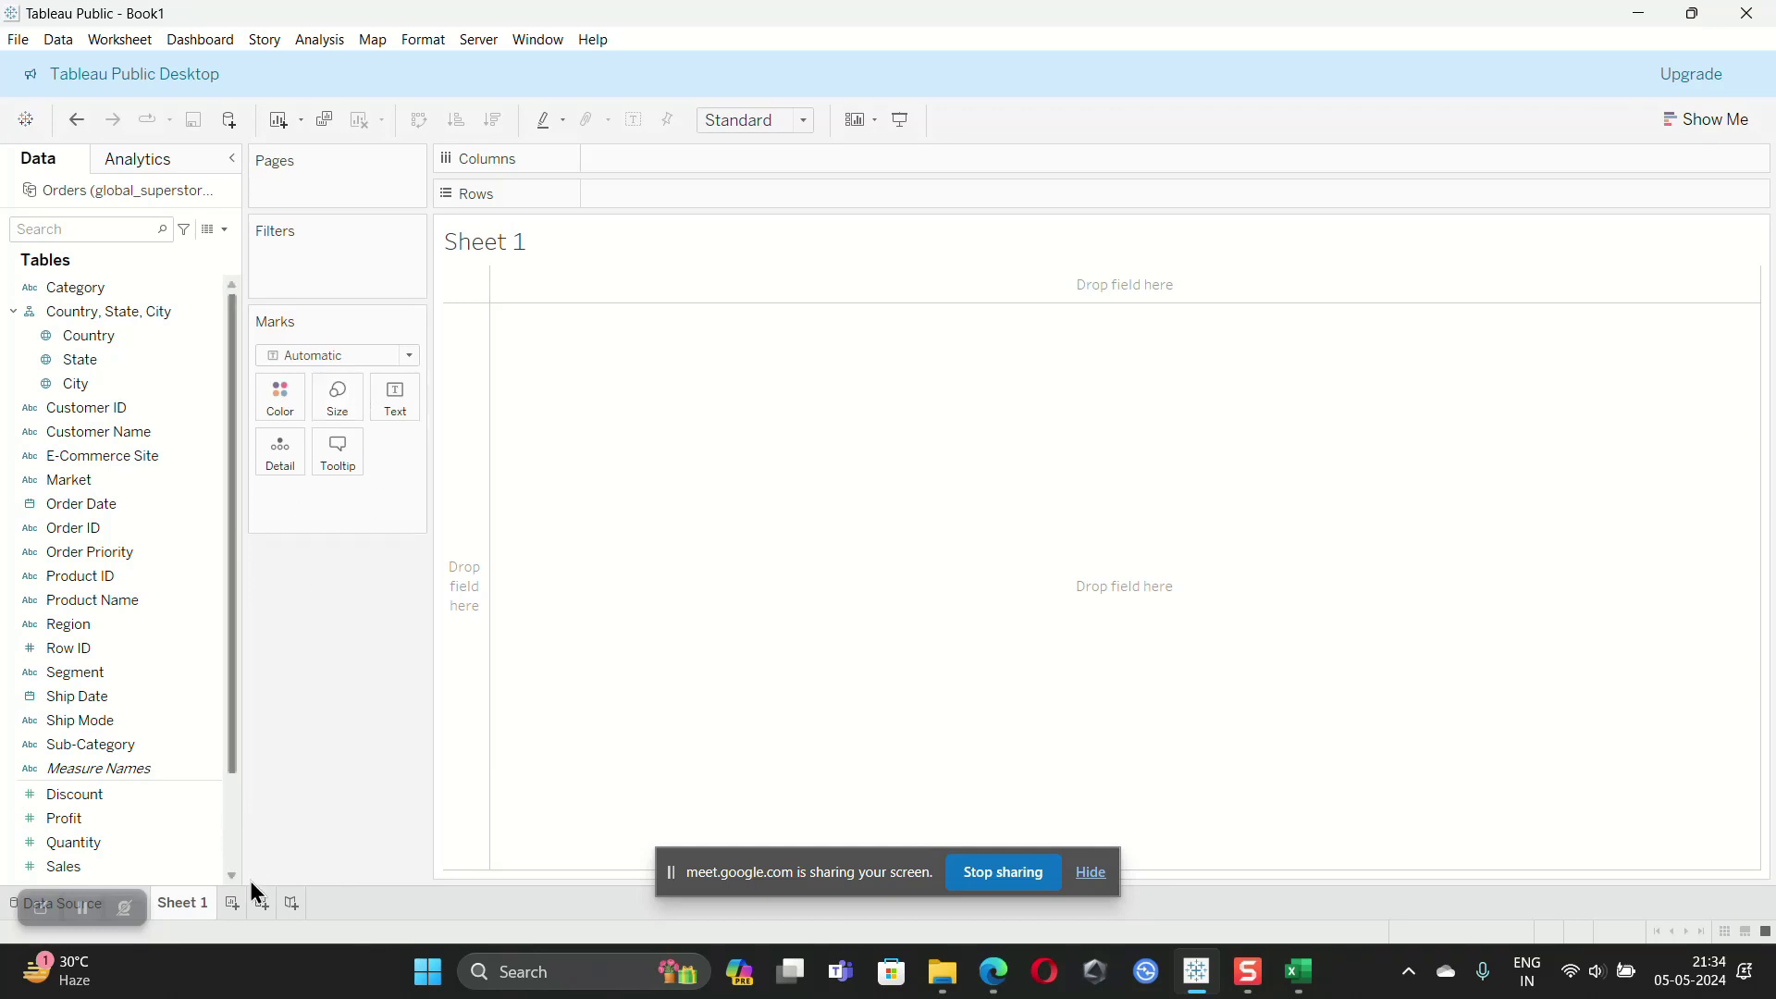
left_click(192, 842)
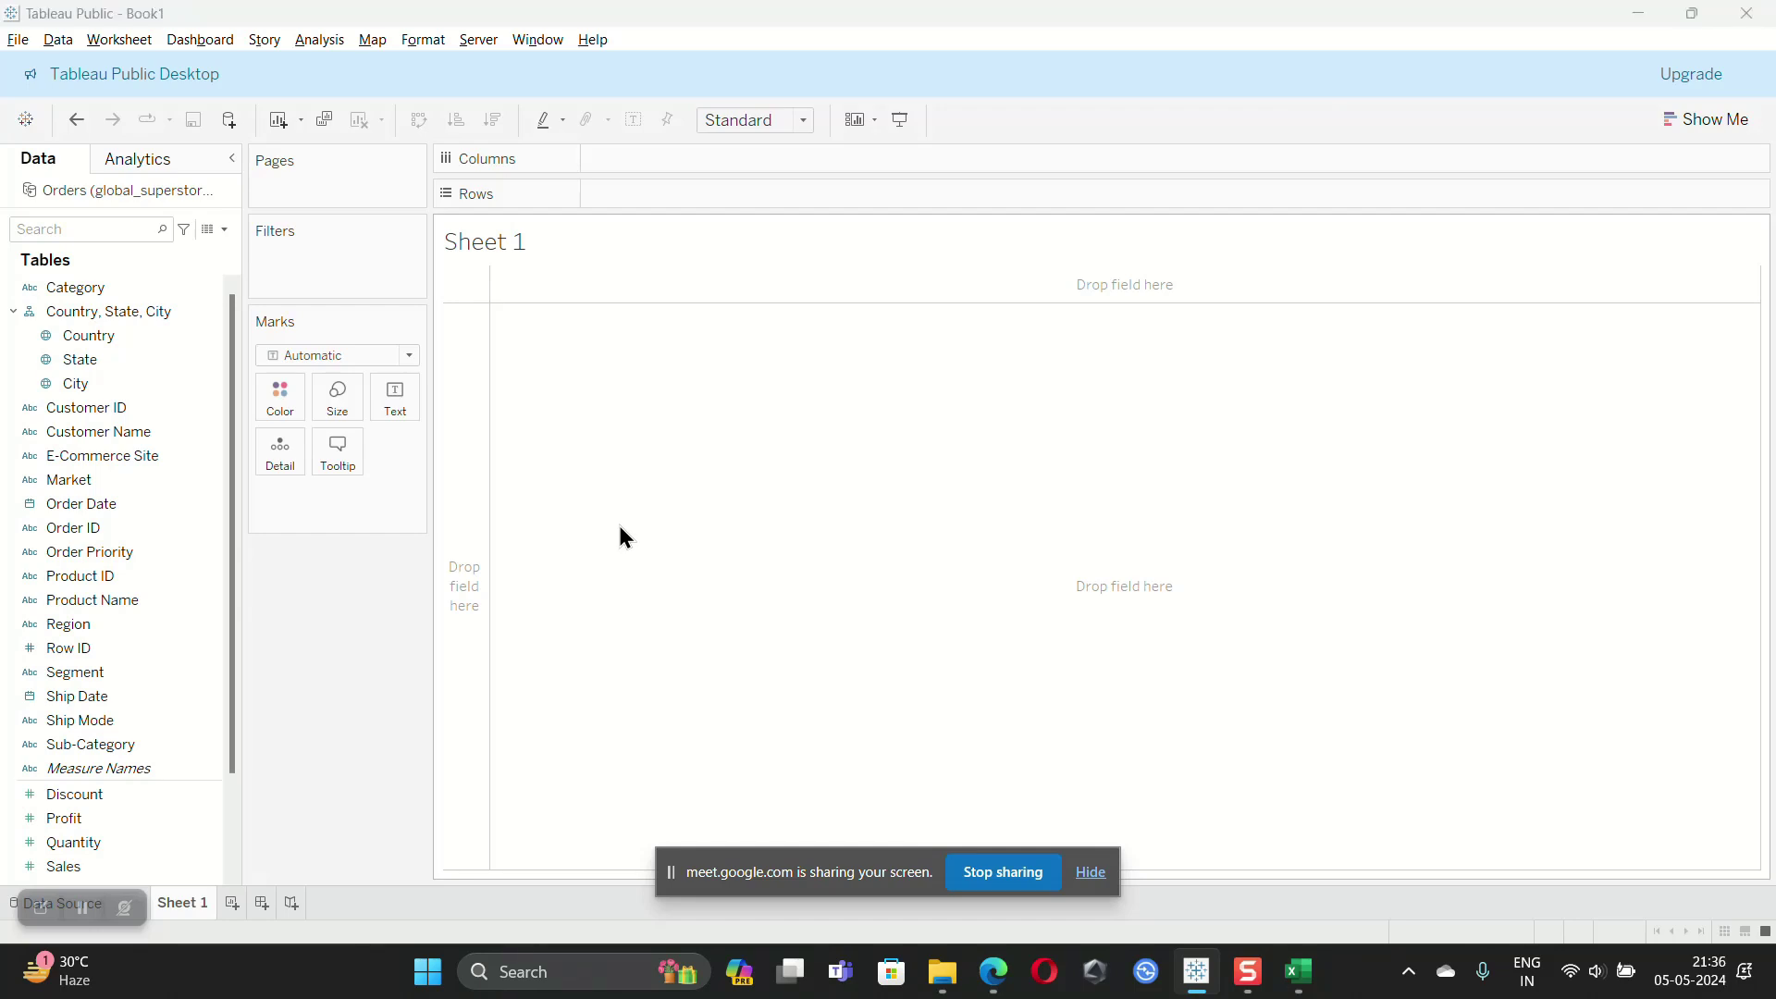
Step: Check the Top 10 Revenue Generating Countries row in the Excel KPIs sheet and return to Tableau Public
key("alt+Tab")
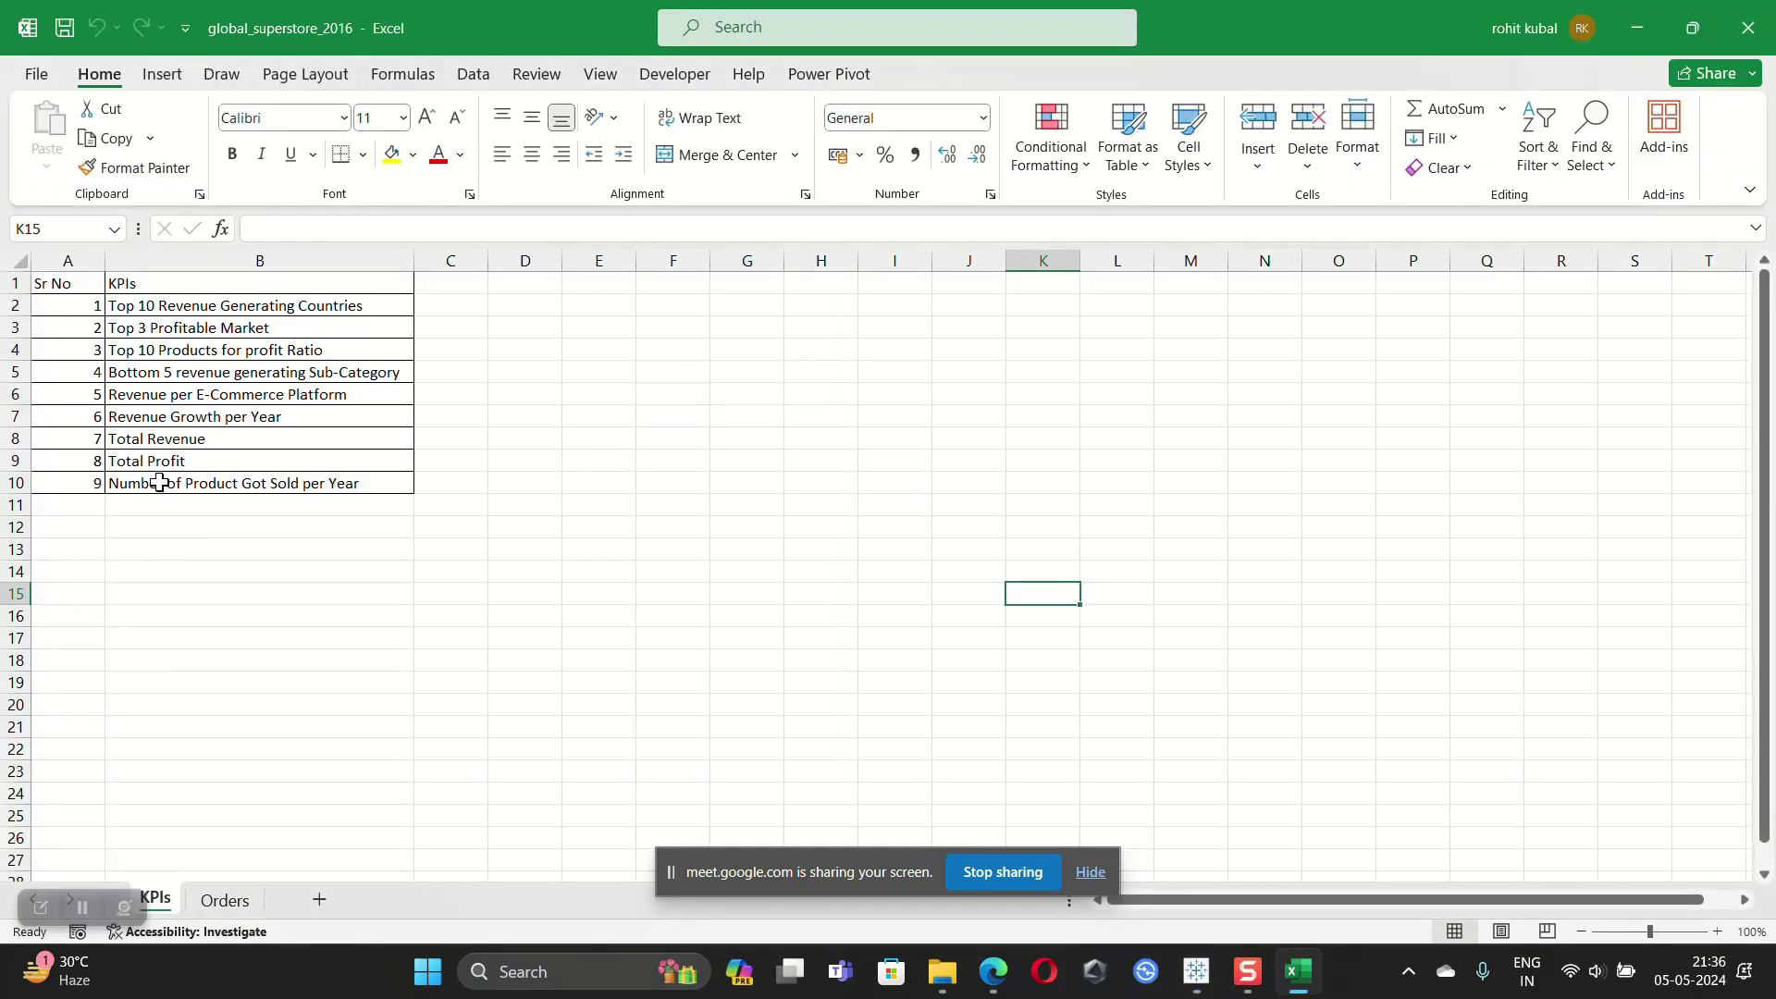
left_click(15, 306)
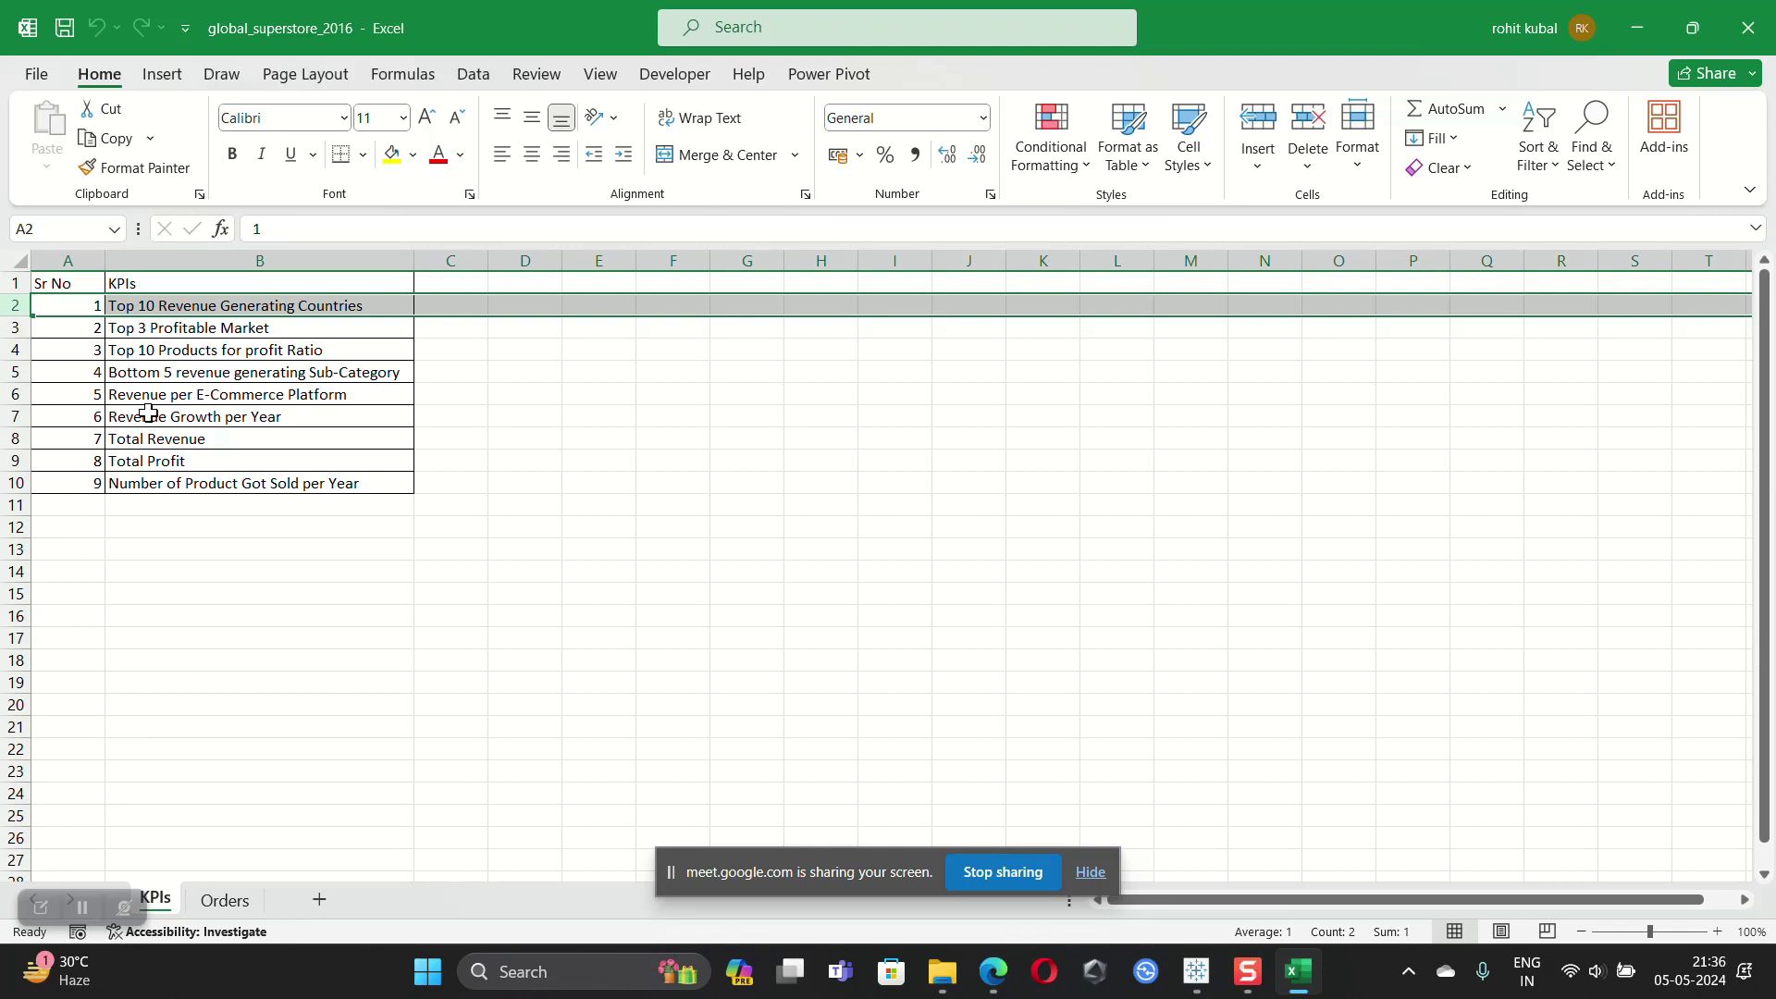
key("alt+Tab")
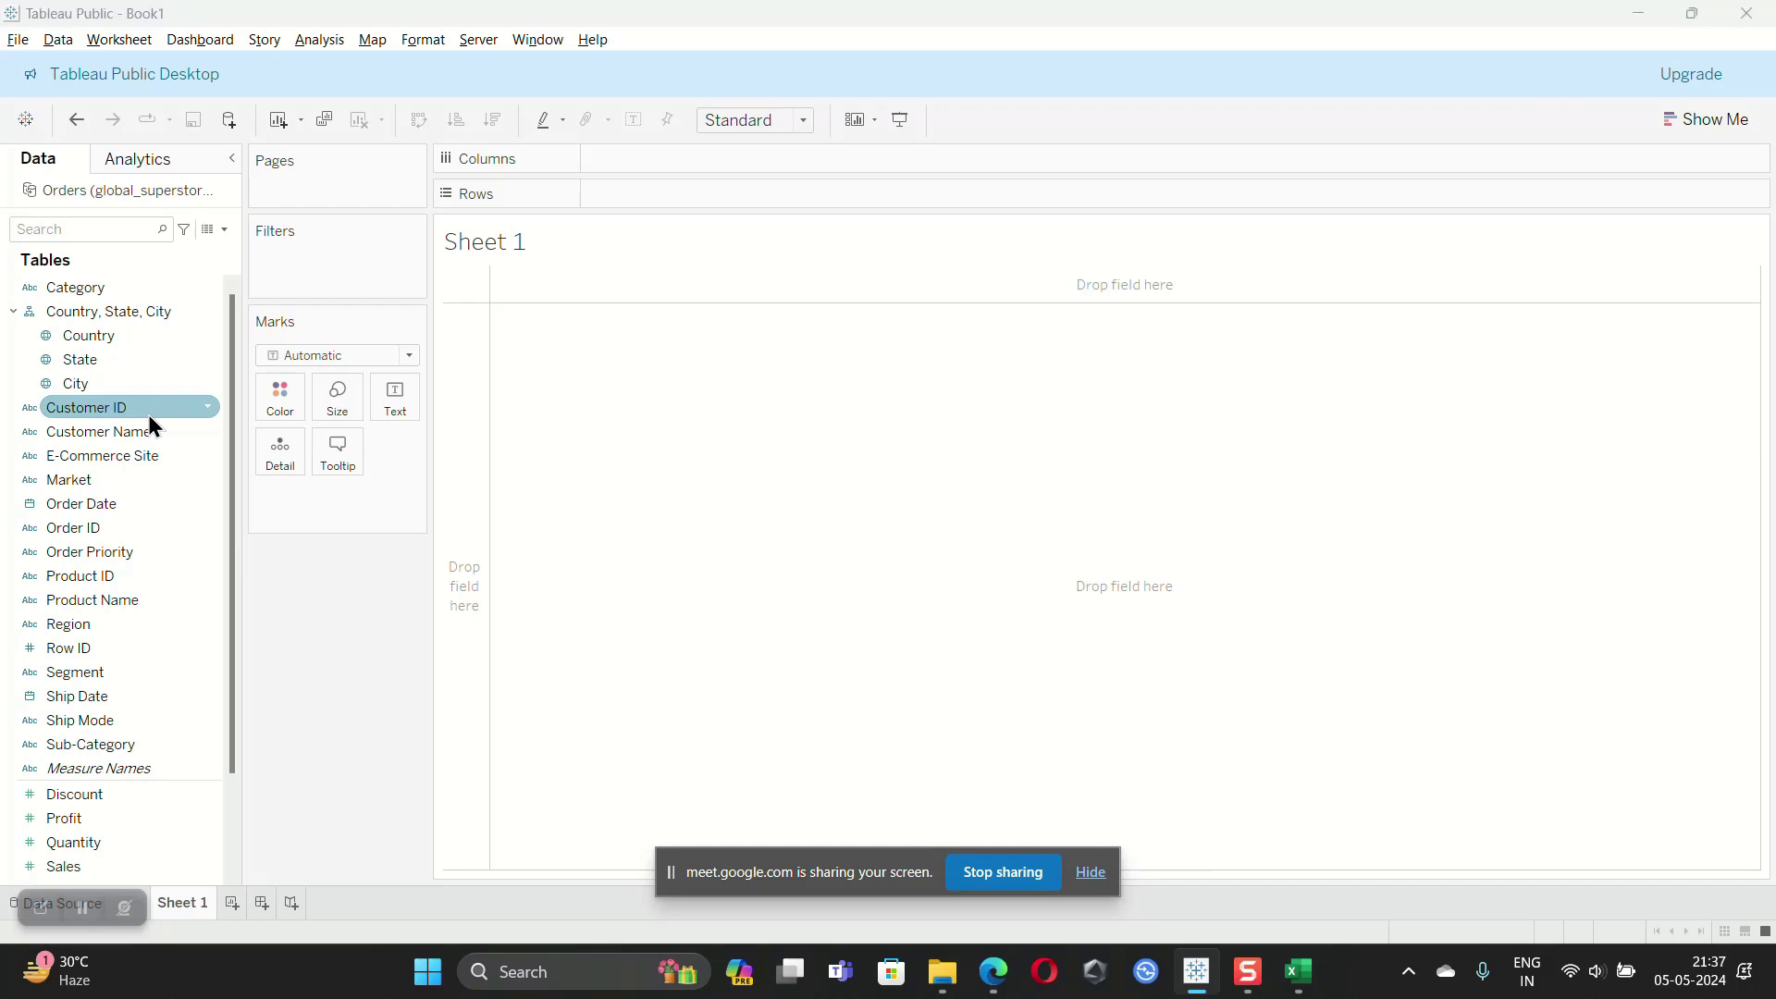
key("alt+Tab")
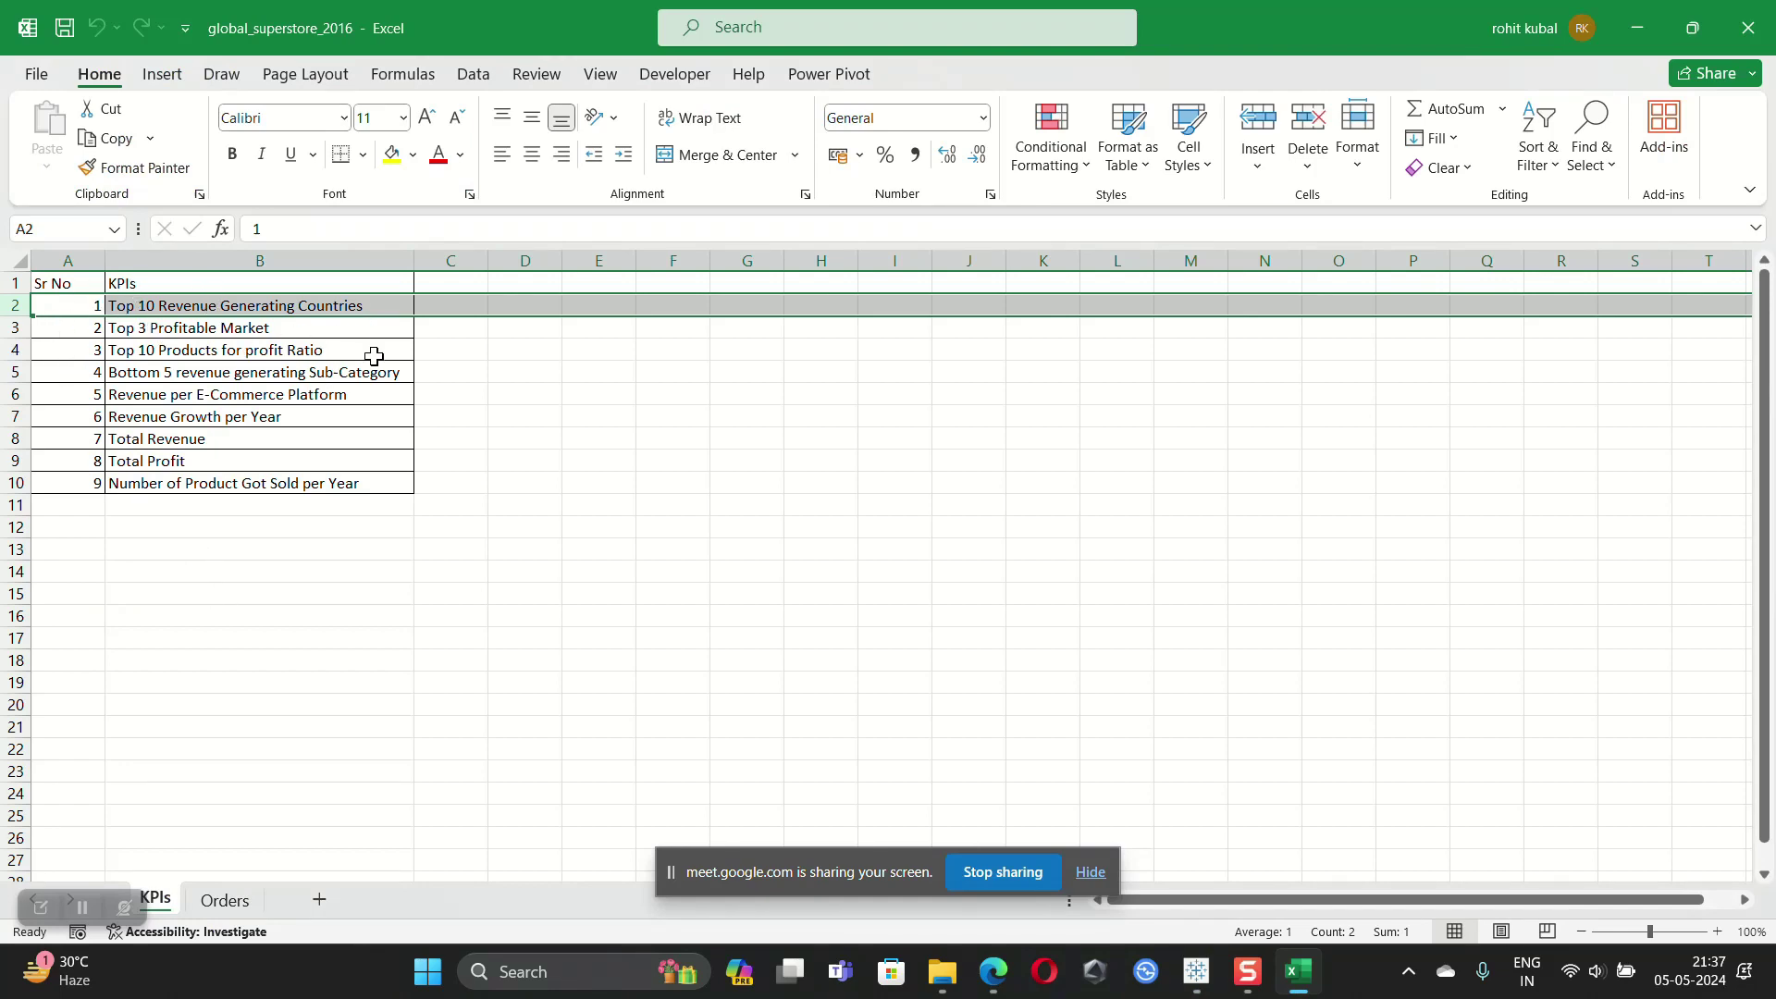
key("alt+Tab")
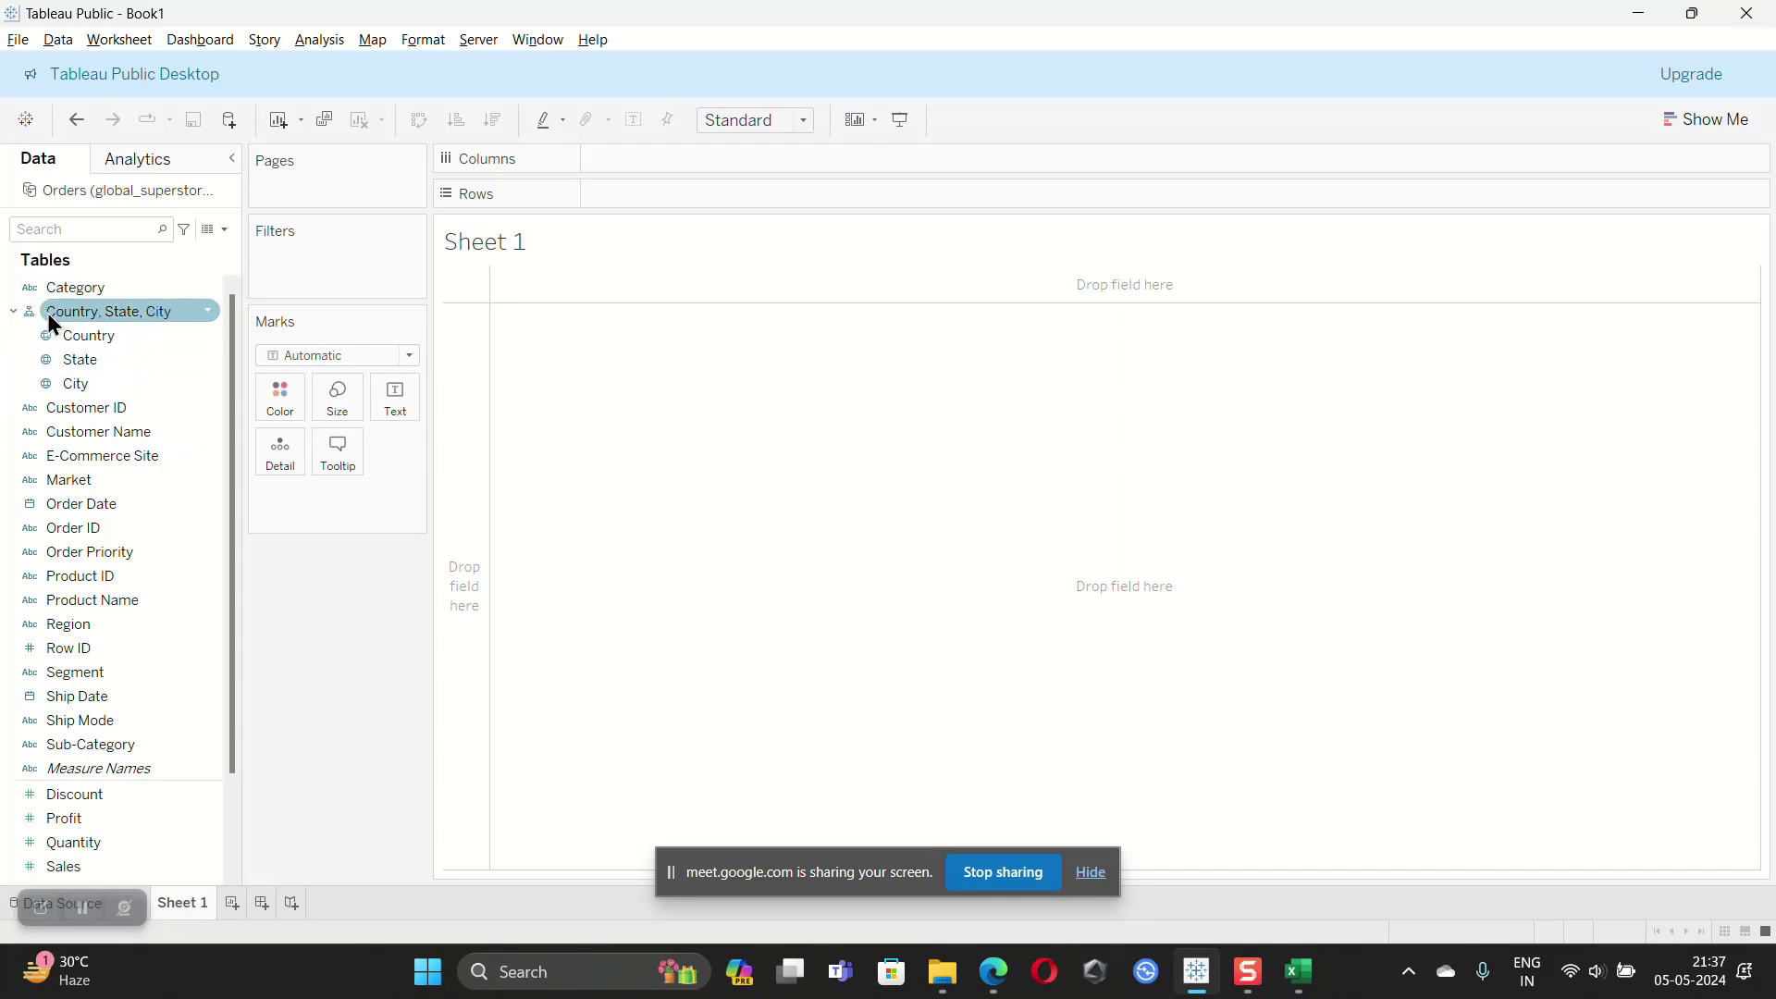
Step: Collapse and re-expand the Country, State, City hierarchy to examine the fields it contains
left_click(14, 313)
left_click(14, 313)
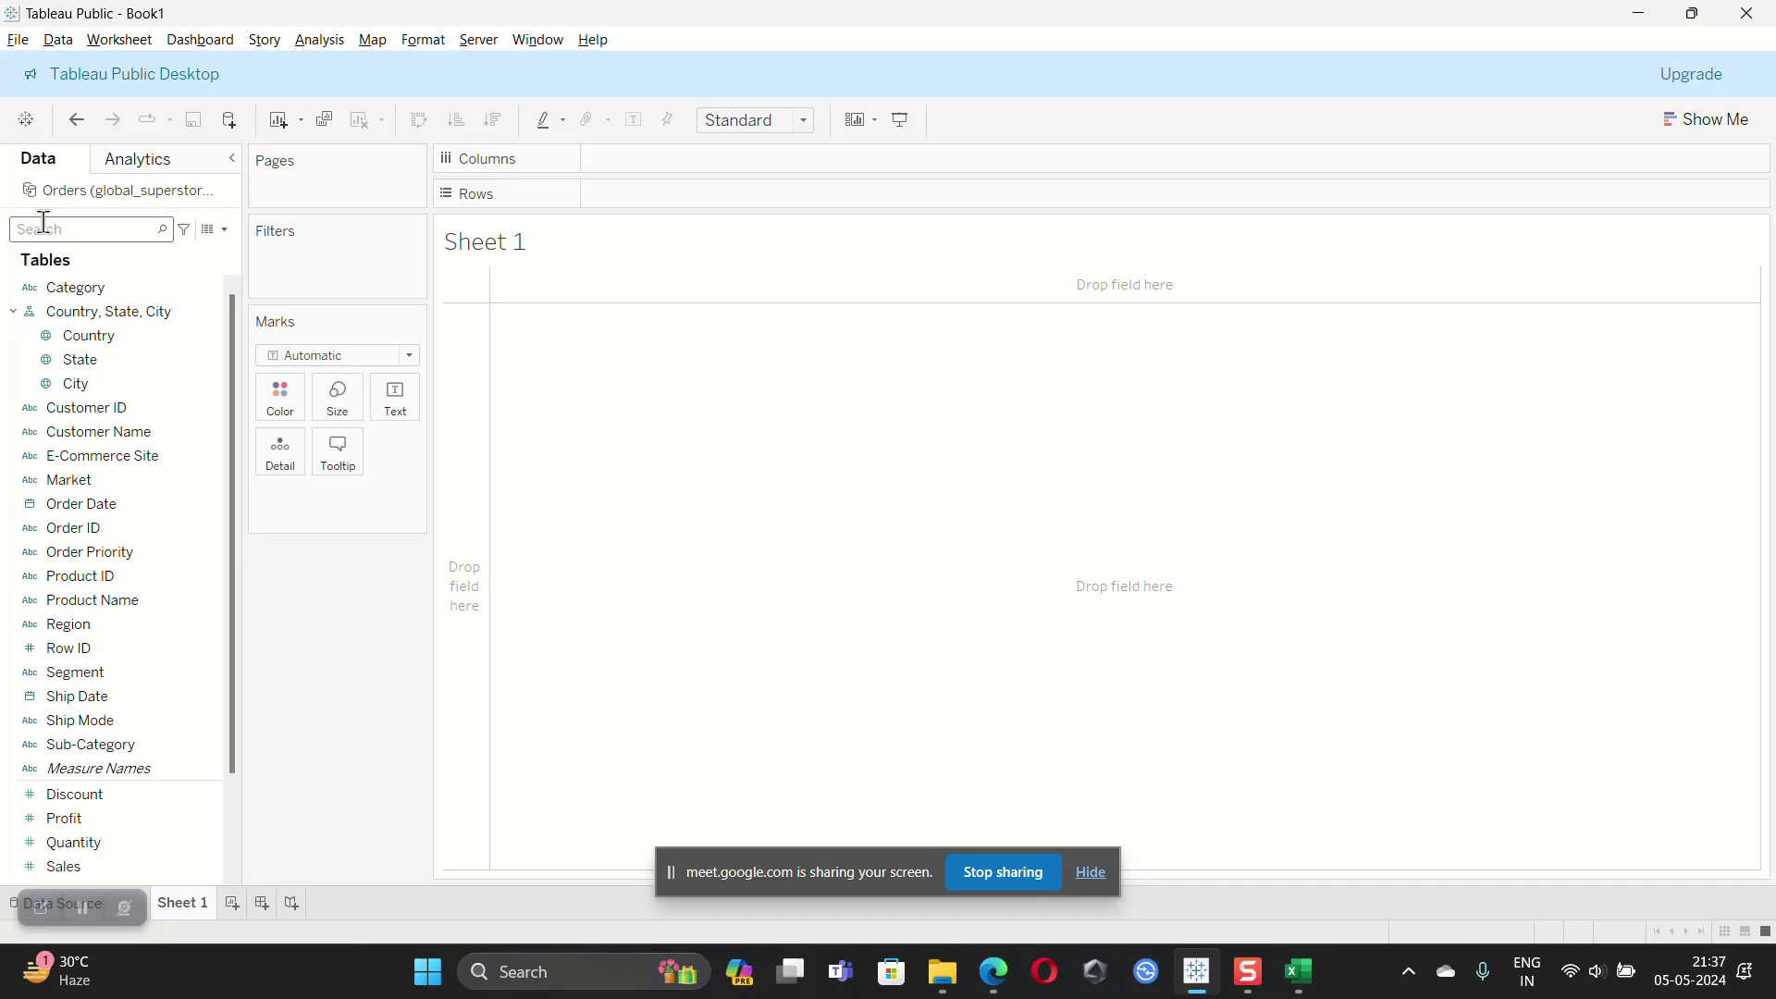
left_click(12, 313)
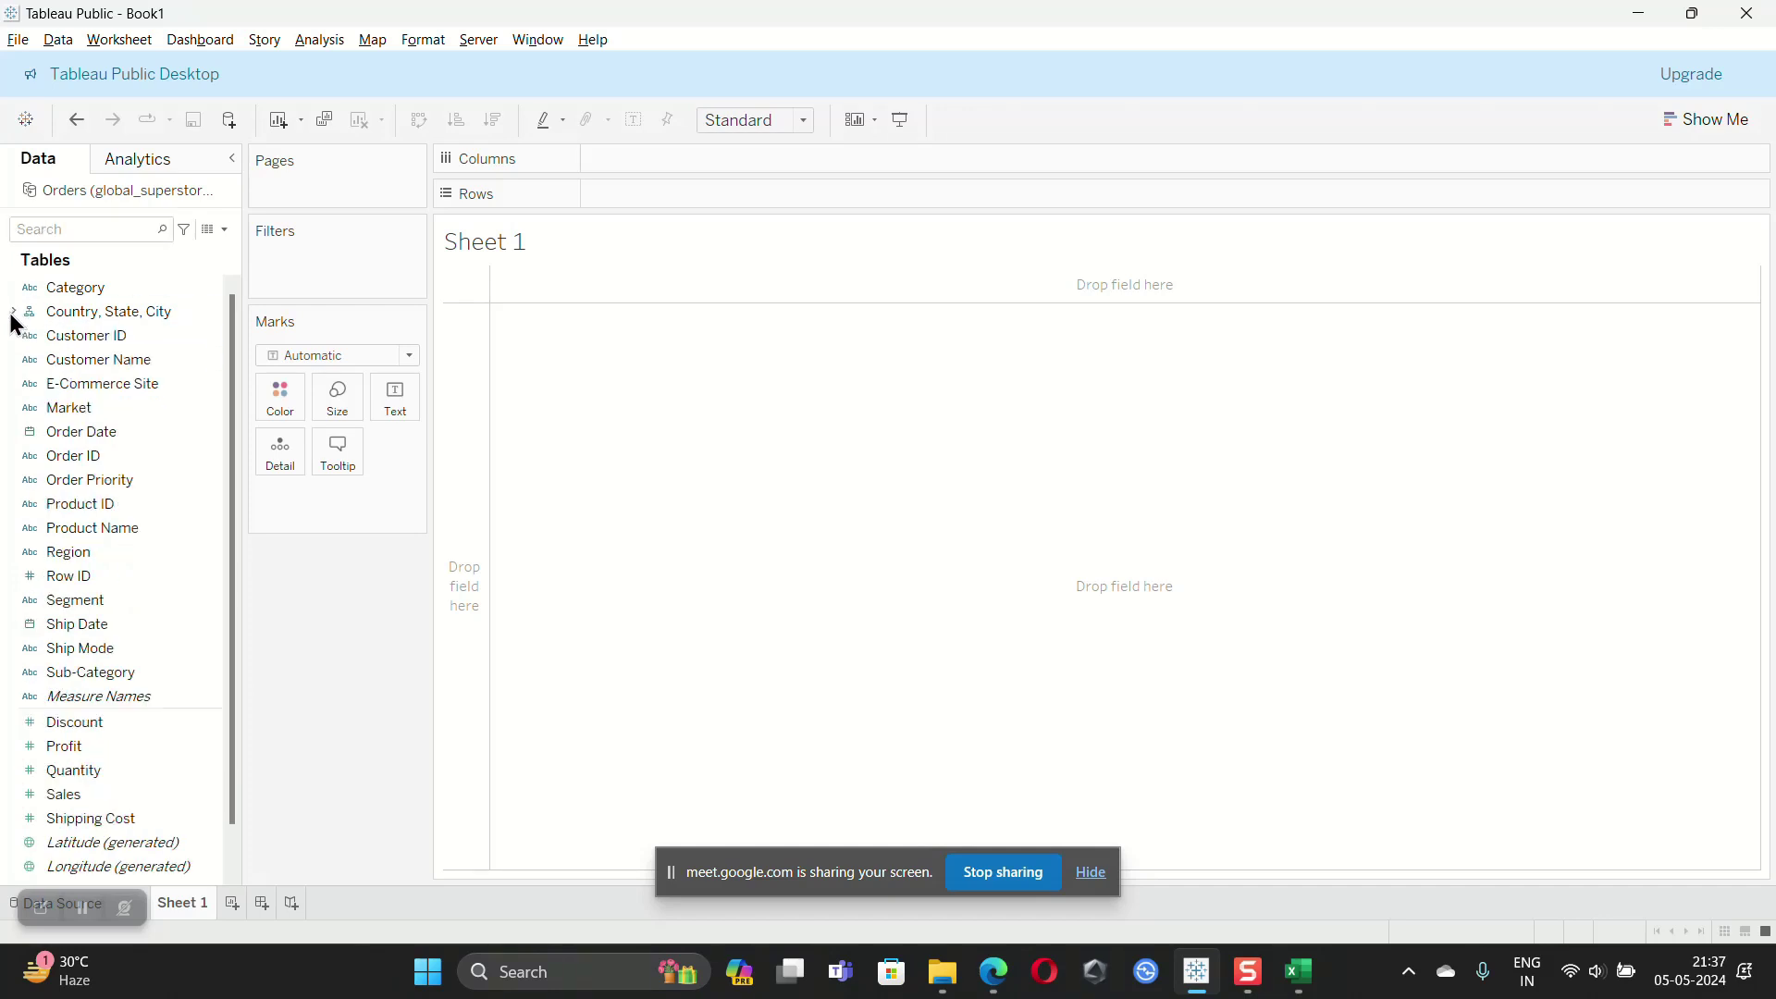
left_click(12, 313)
Step: Place the Country field on the Columns shelf of Sheet 1
left_click(82, 342)
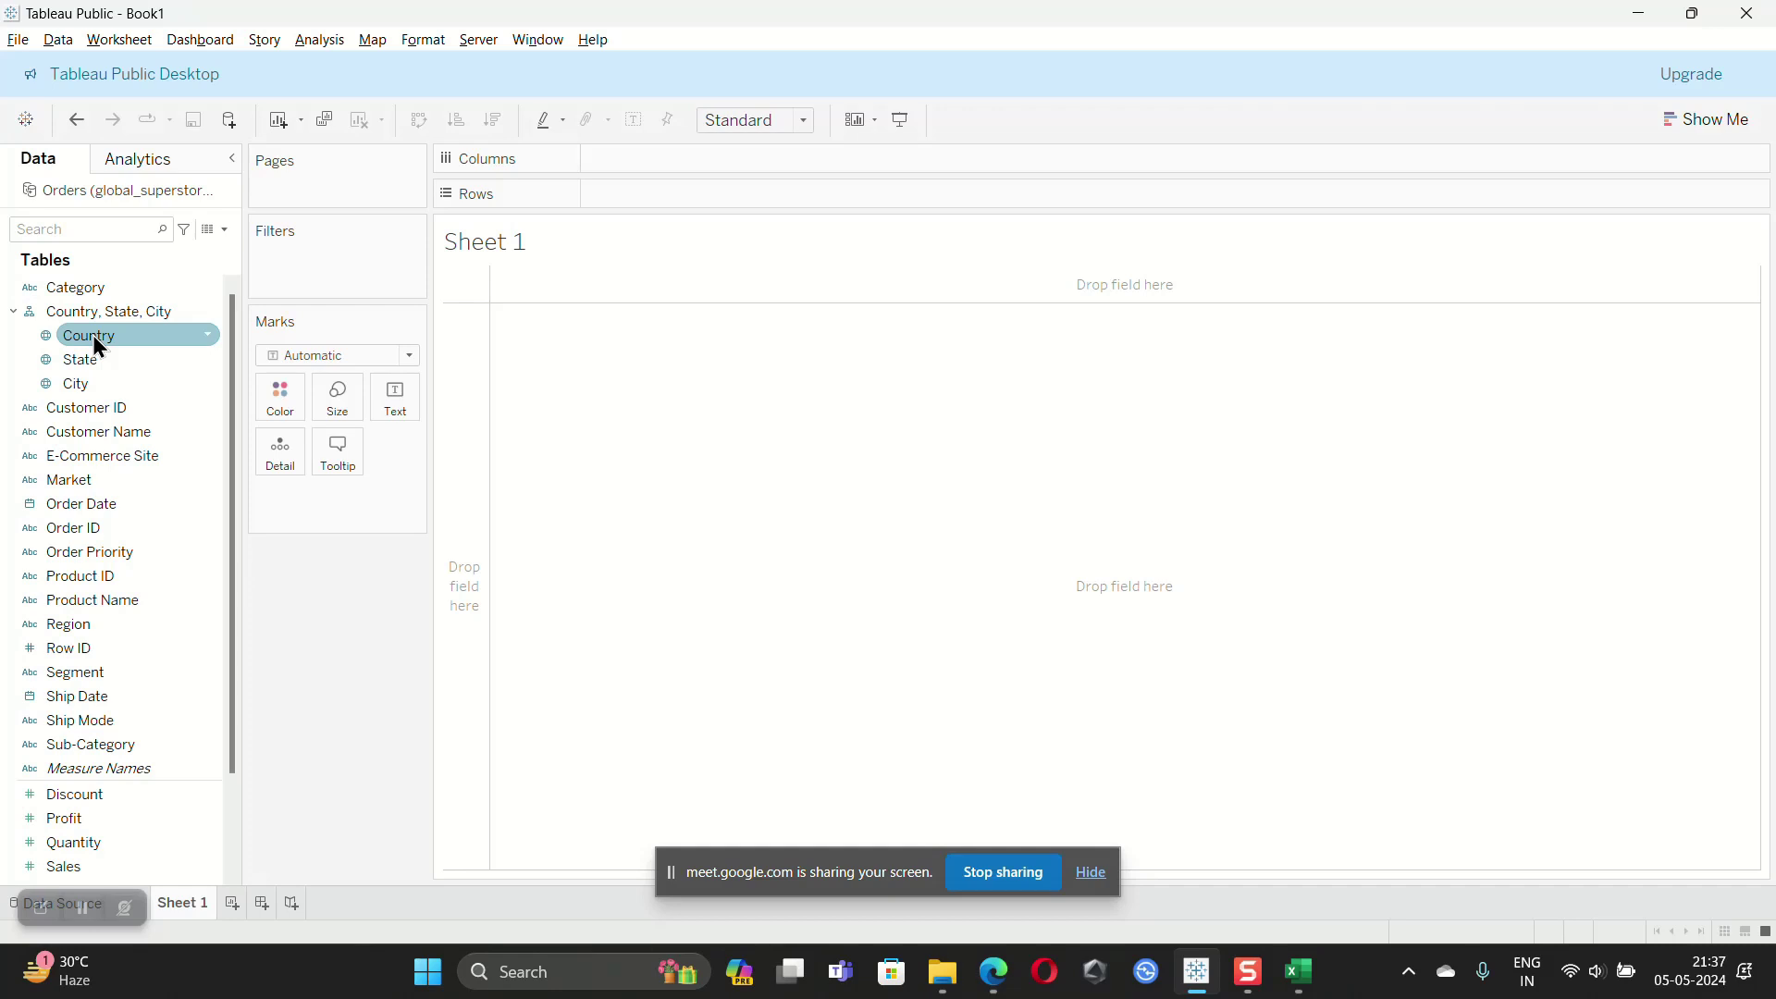
left_click_drag(109, 337, 670, 164)
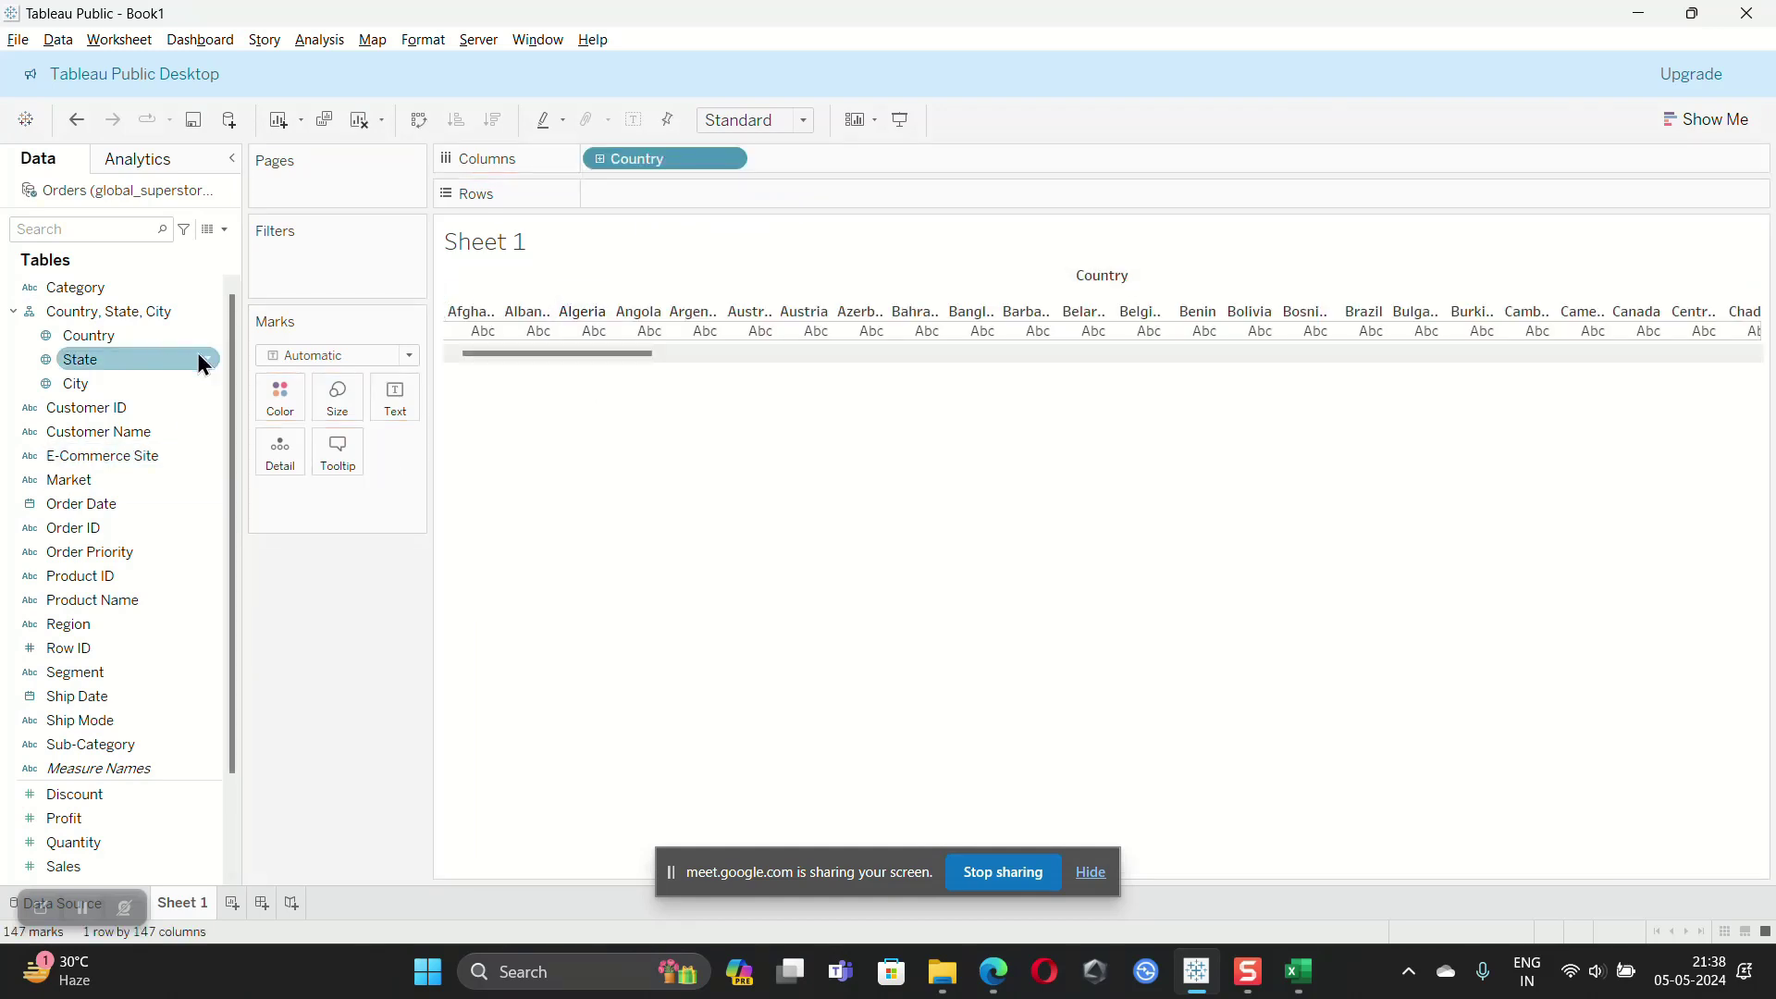
Step: Plot the Sales measure on Rows against Country and sort the country bars in descending order of sales
scroll(96, 608, "down", 3)
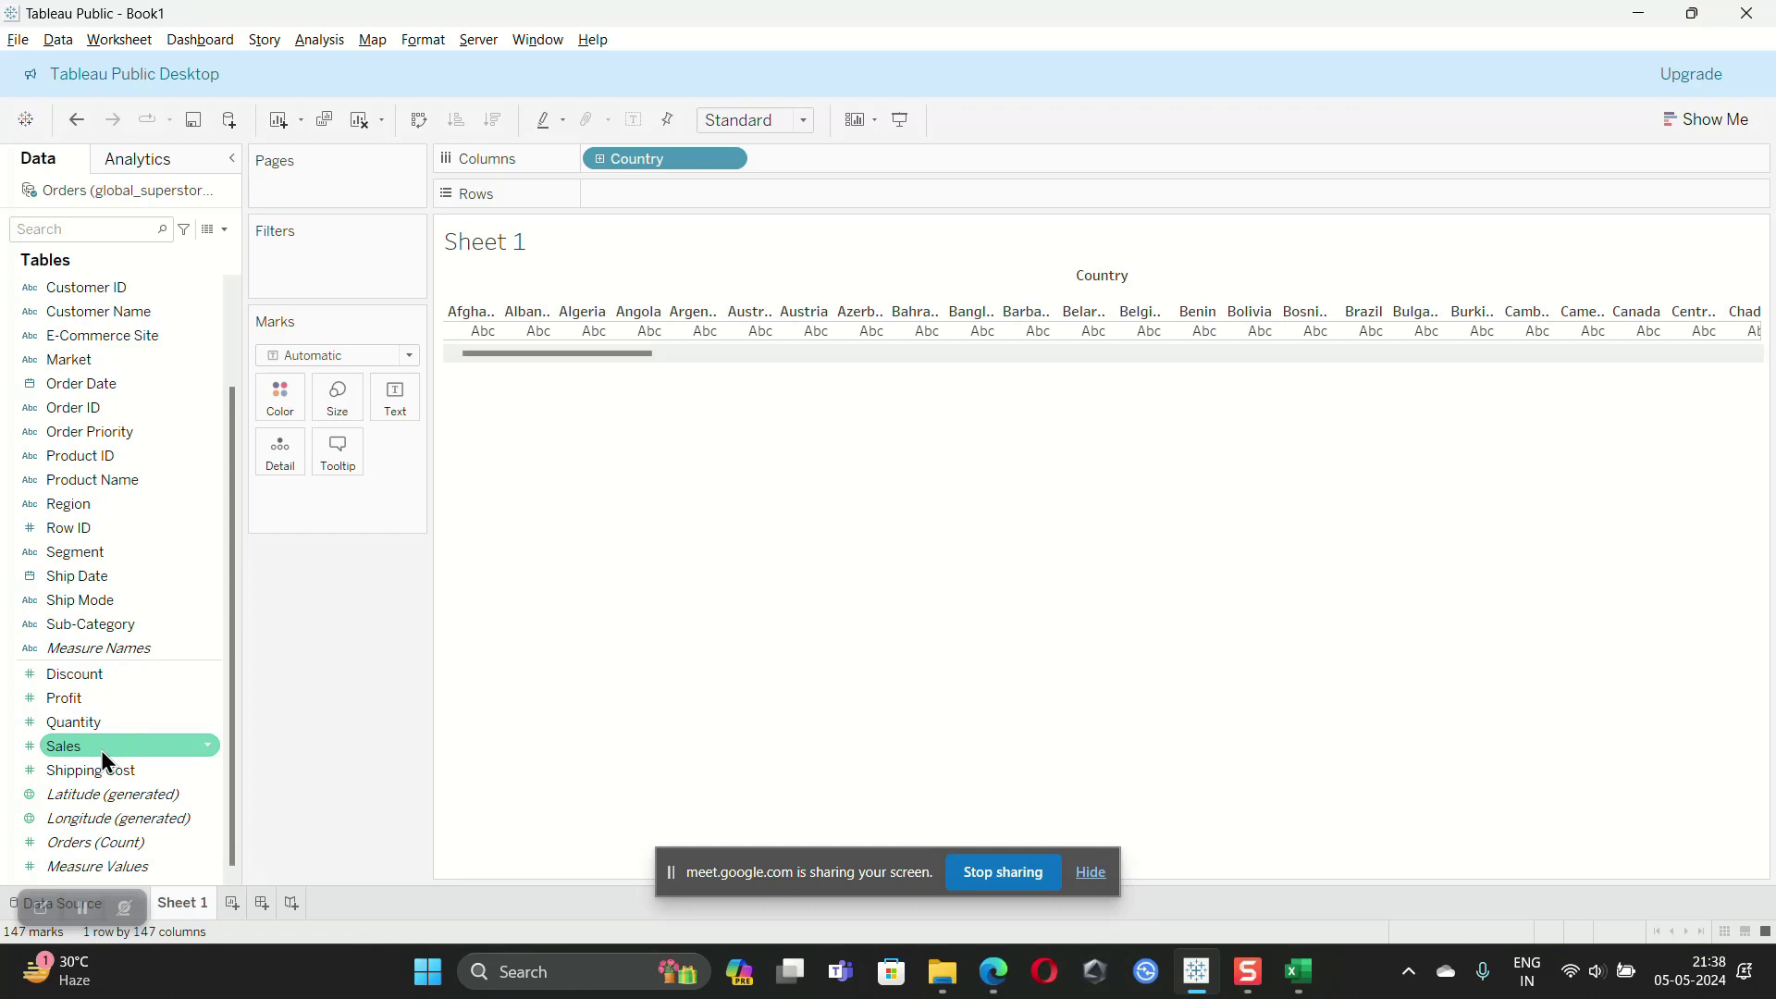
left_click_drag(102, 753, 643, 201)
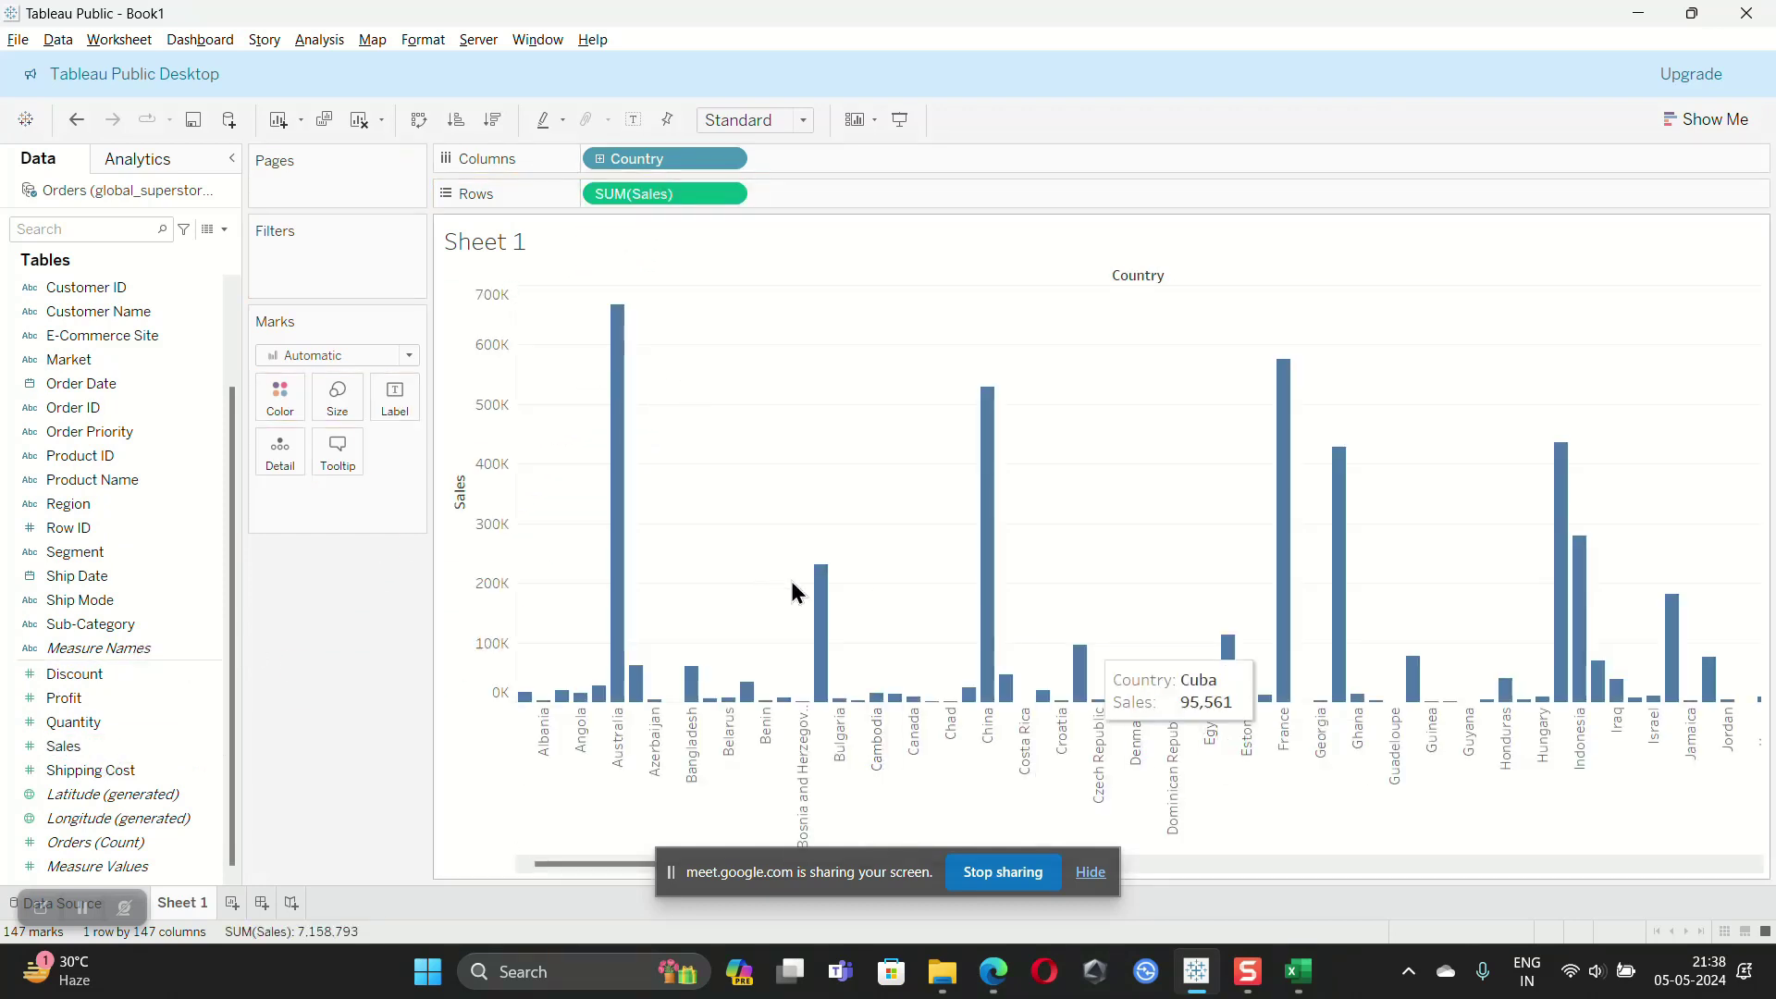
left_click(484, 120)
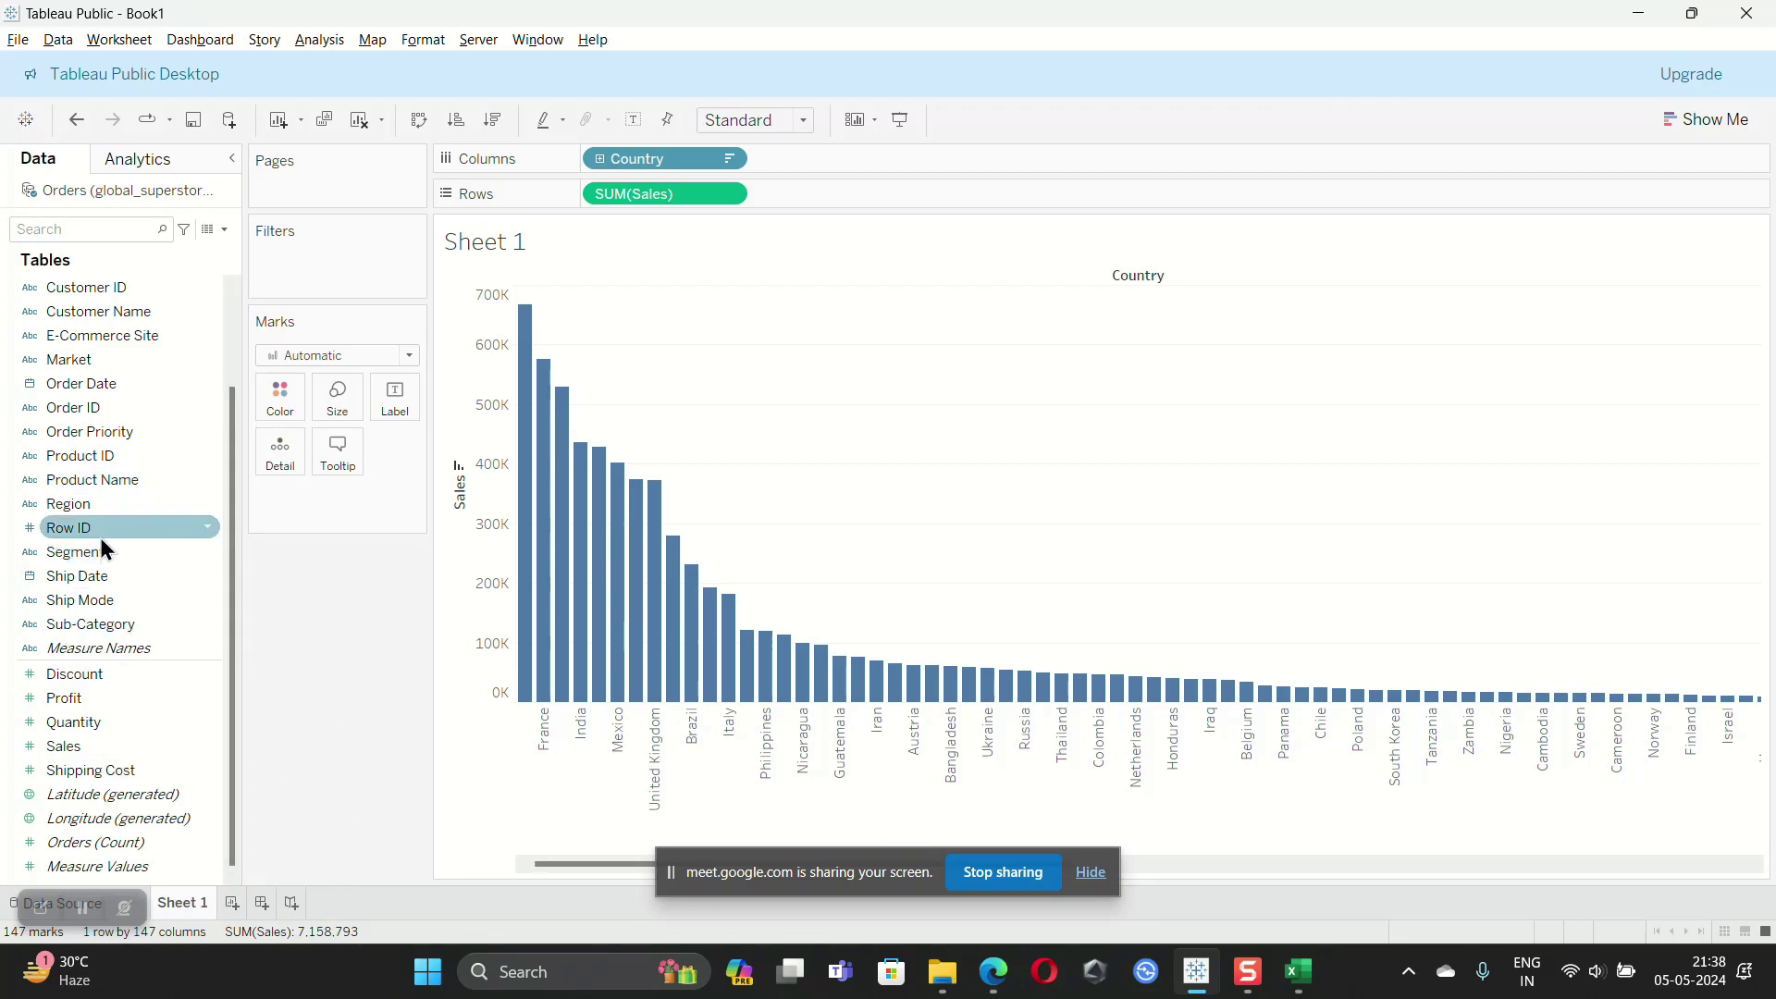
Step: Recheck the KPI list in Excel, and in Tableau Public filter Country to the top 10 by sum of Sales
key("alt+Tab")
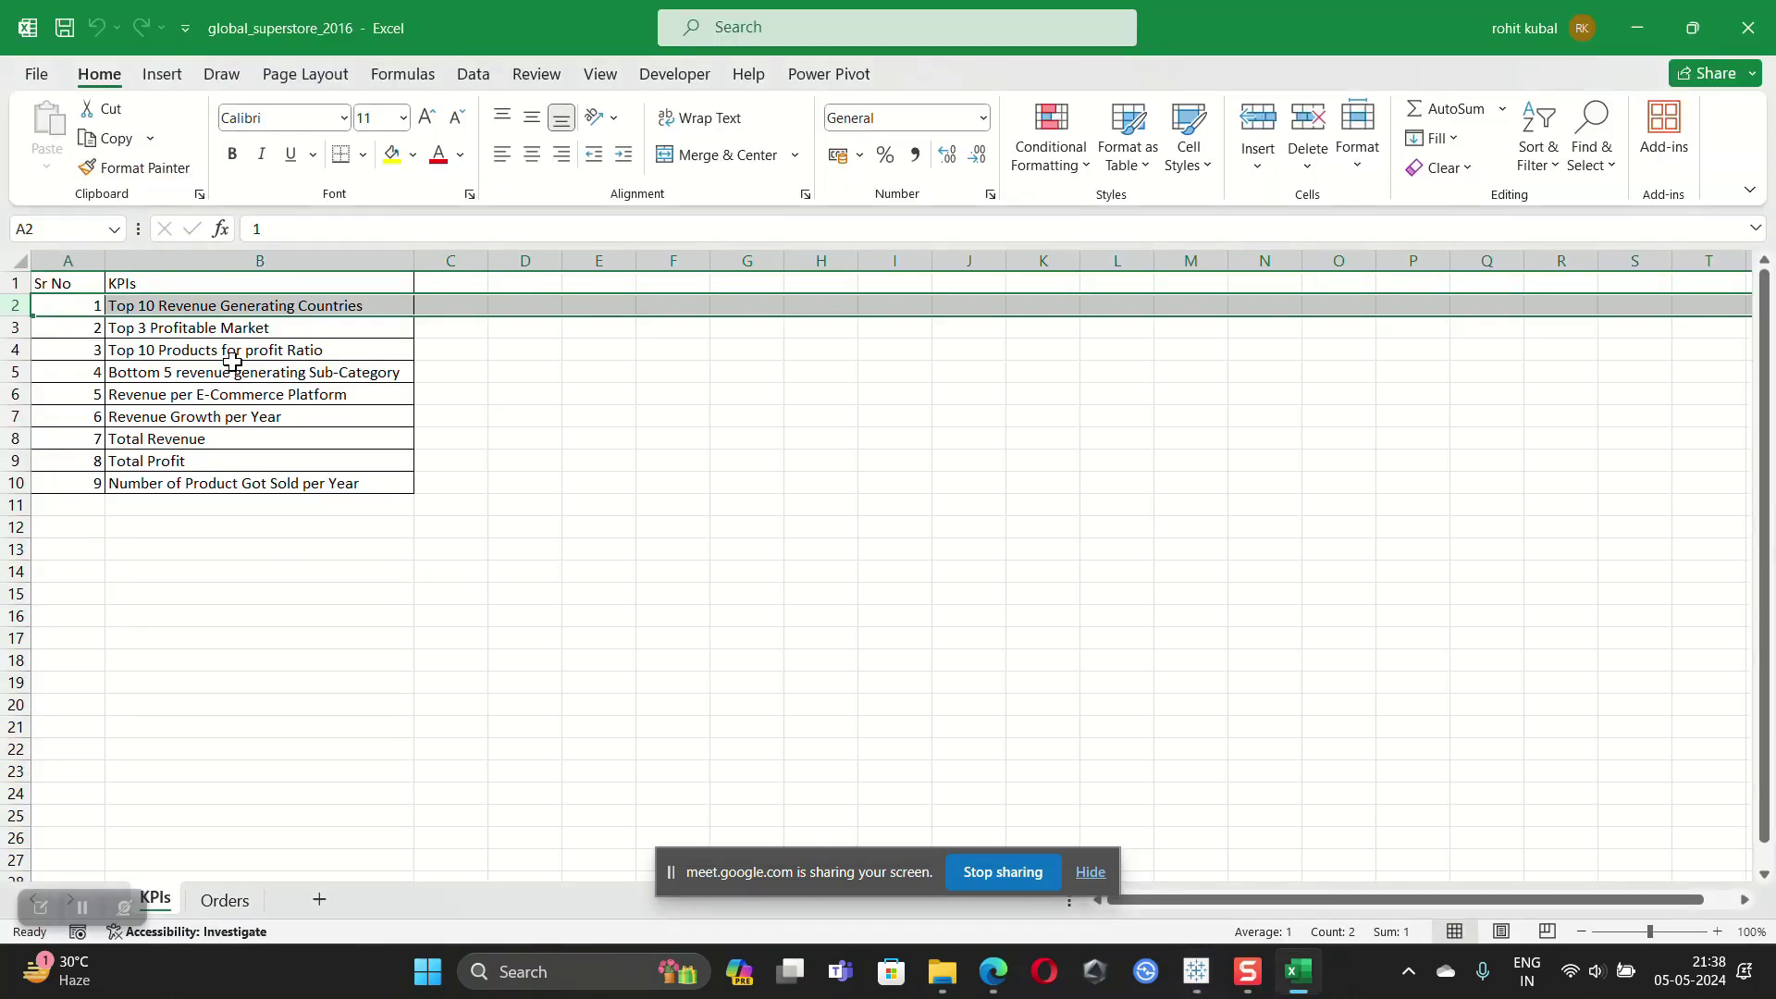
key("alt+Tab")
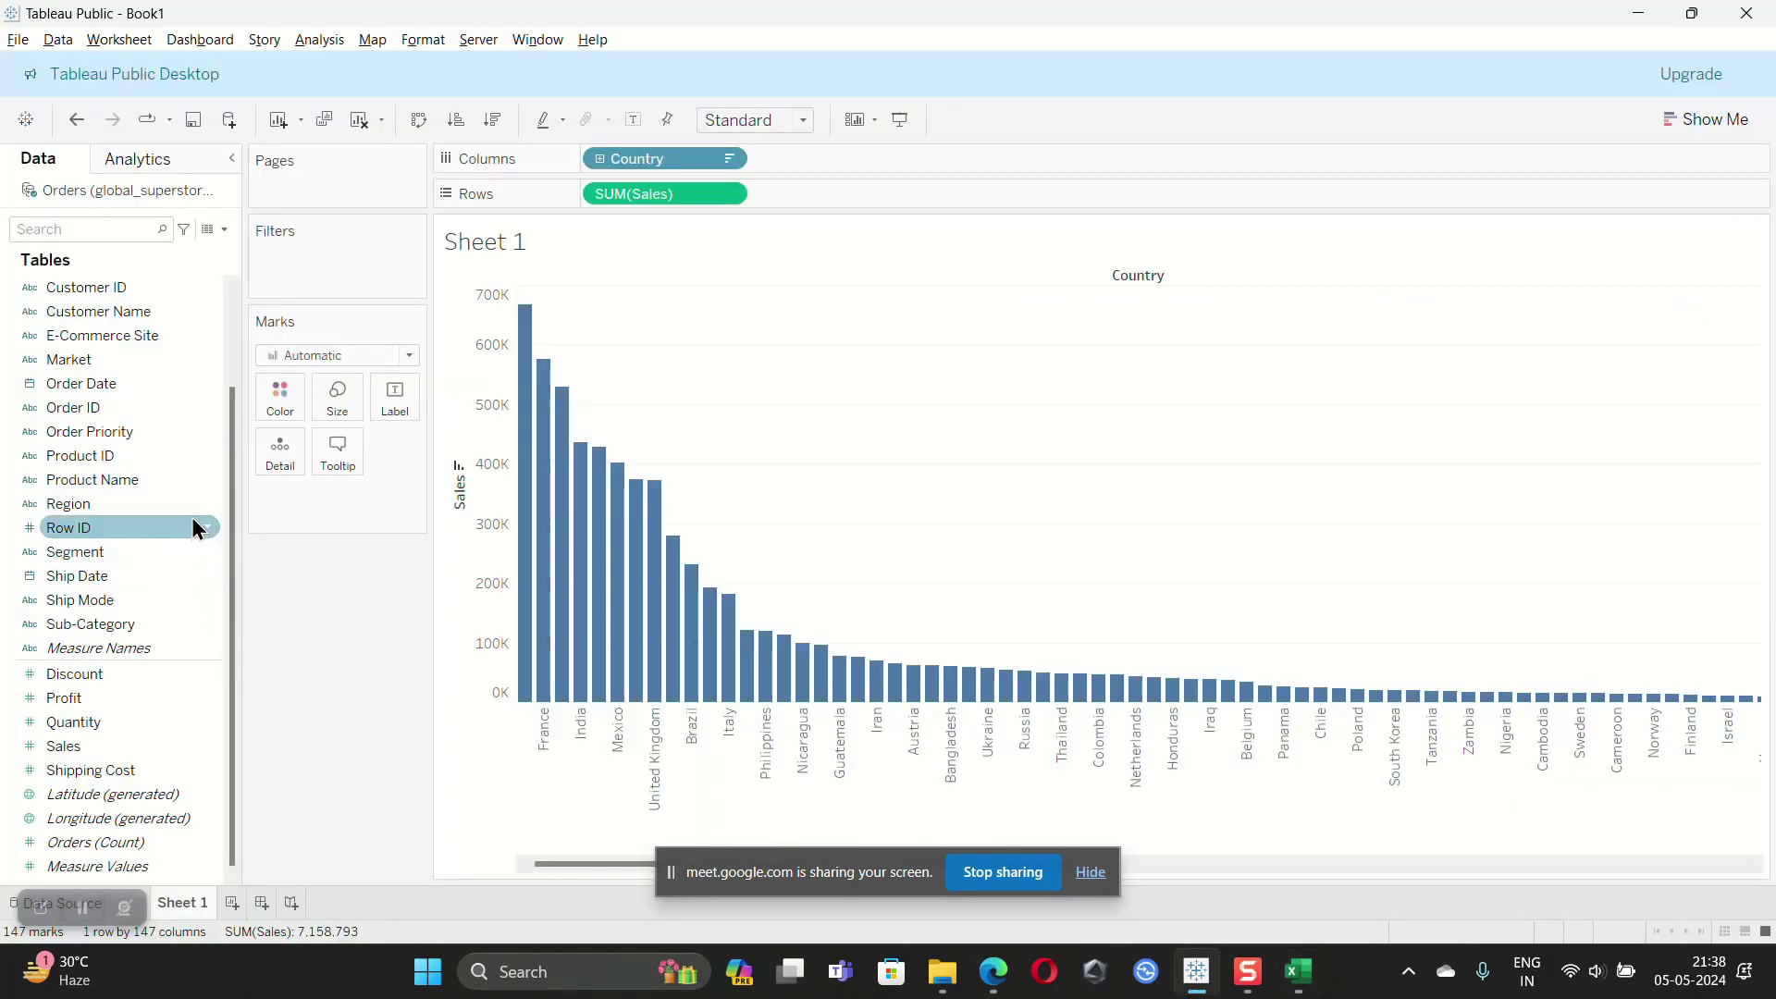
scroll(94, 442, "up", 2)
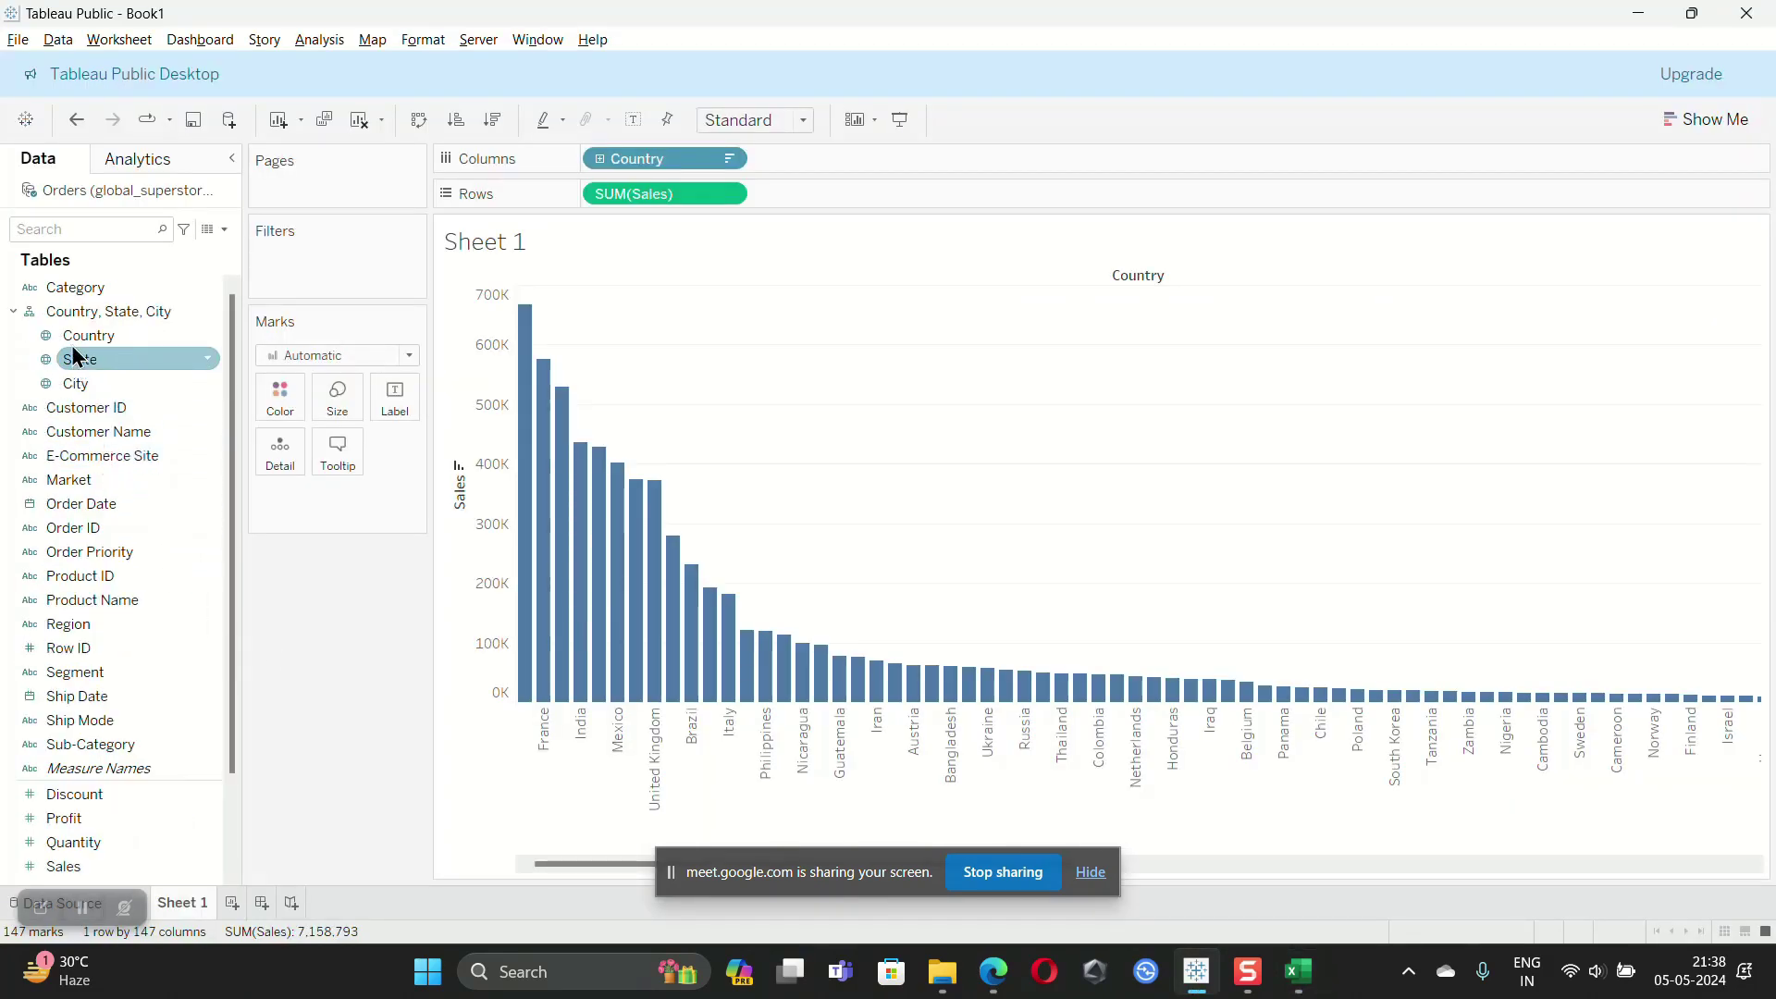
left_click_drag(88, 334, 309, 259)
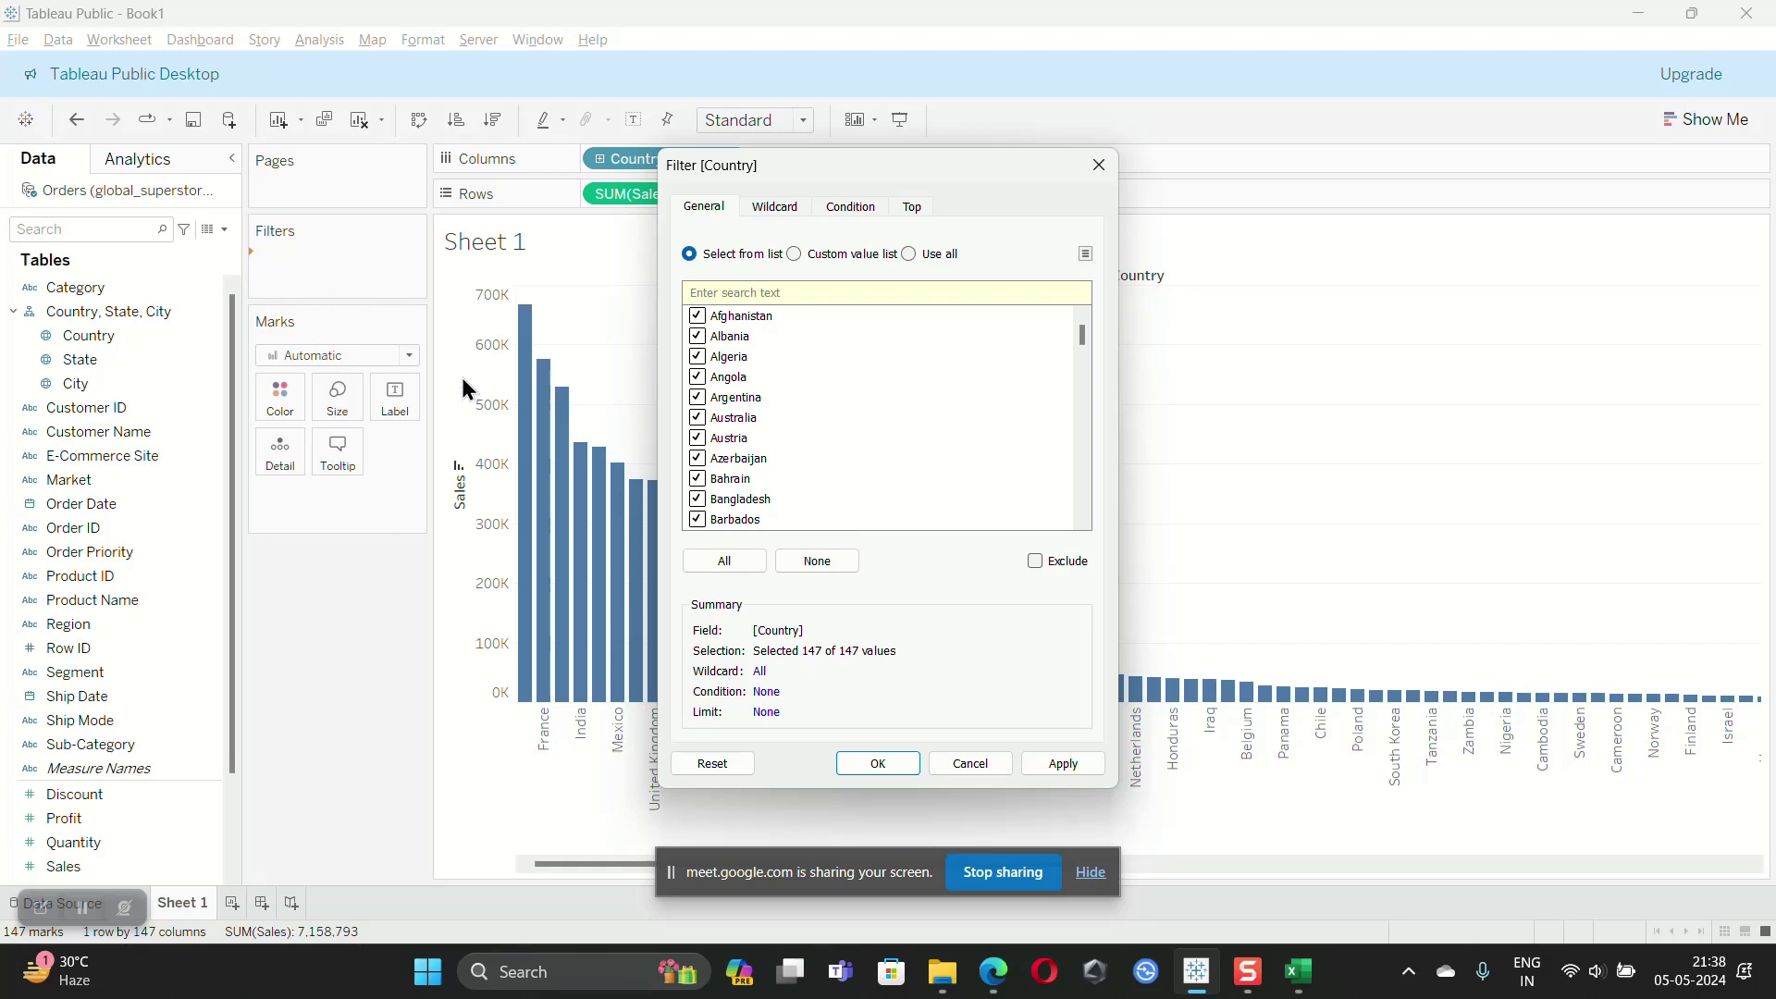
left_click(910, 207)
left_click(688, 262)
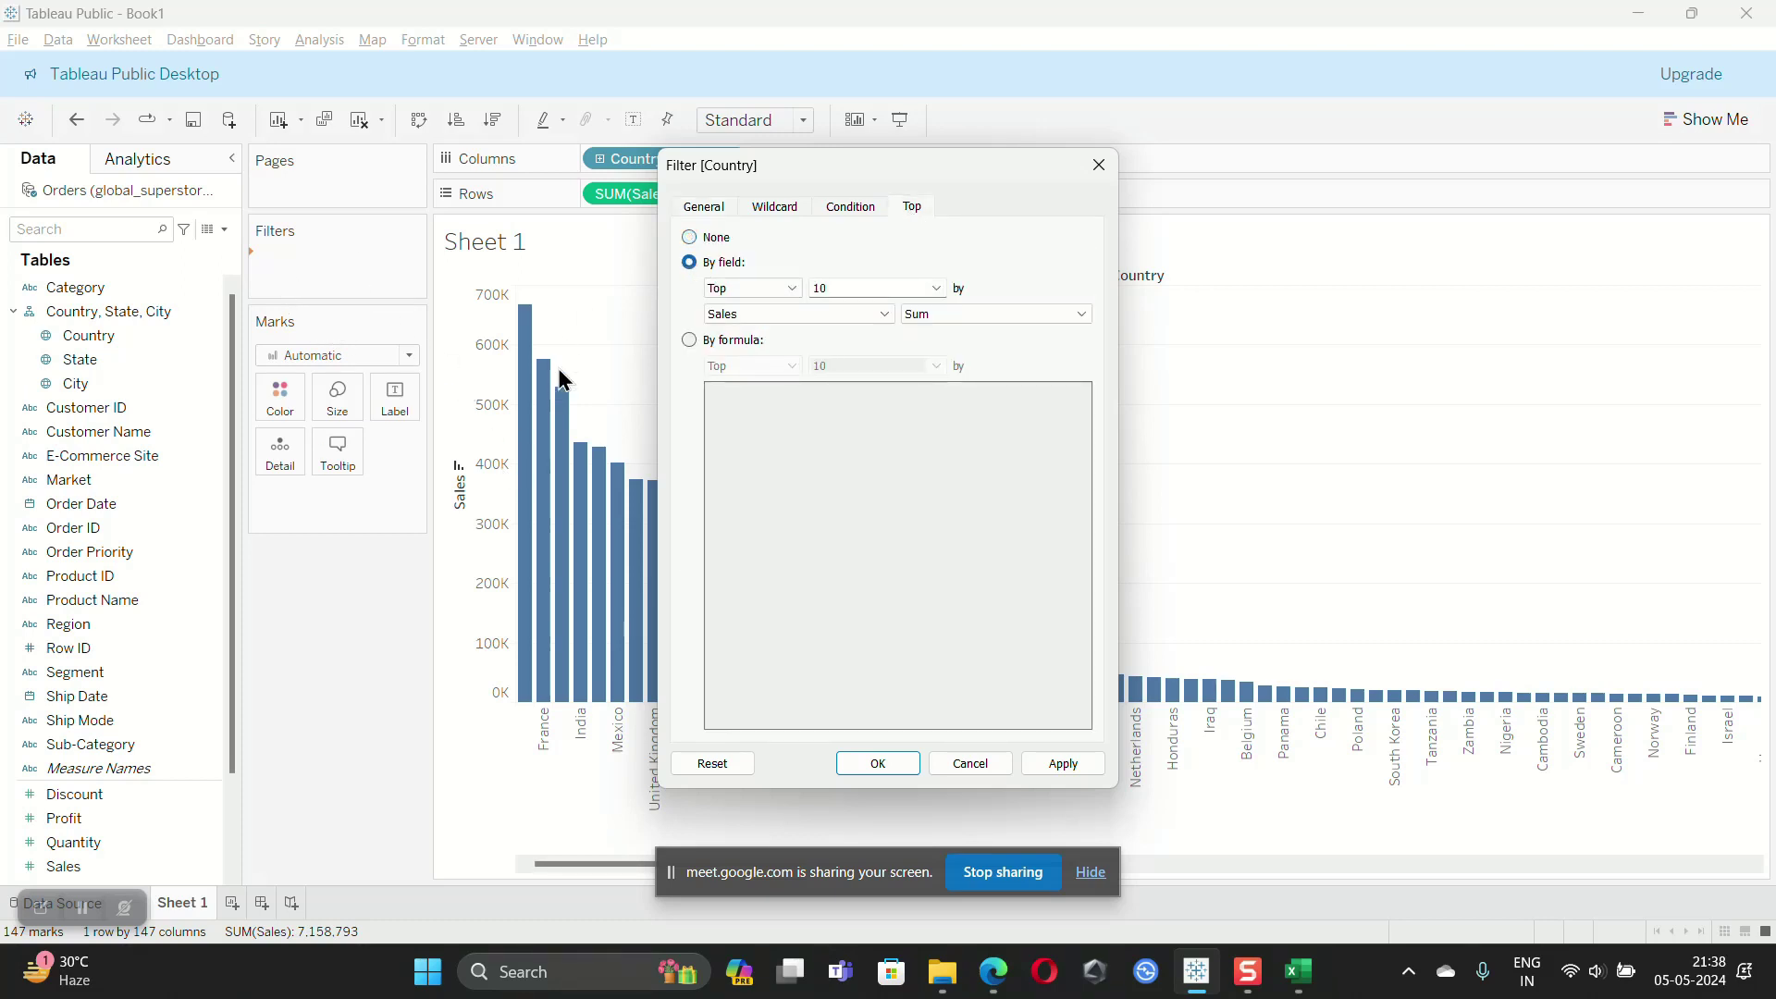
left_click(1068, 765)
left_click(891, 767)
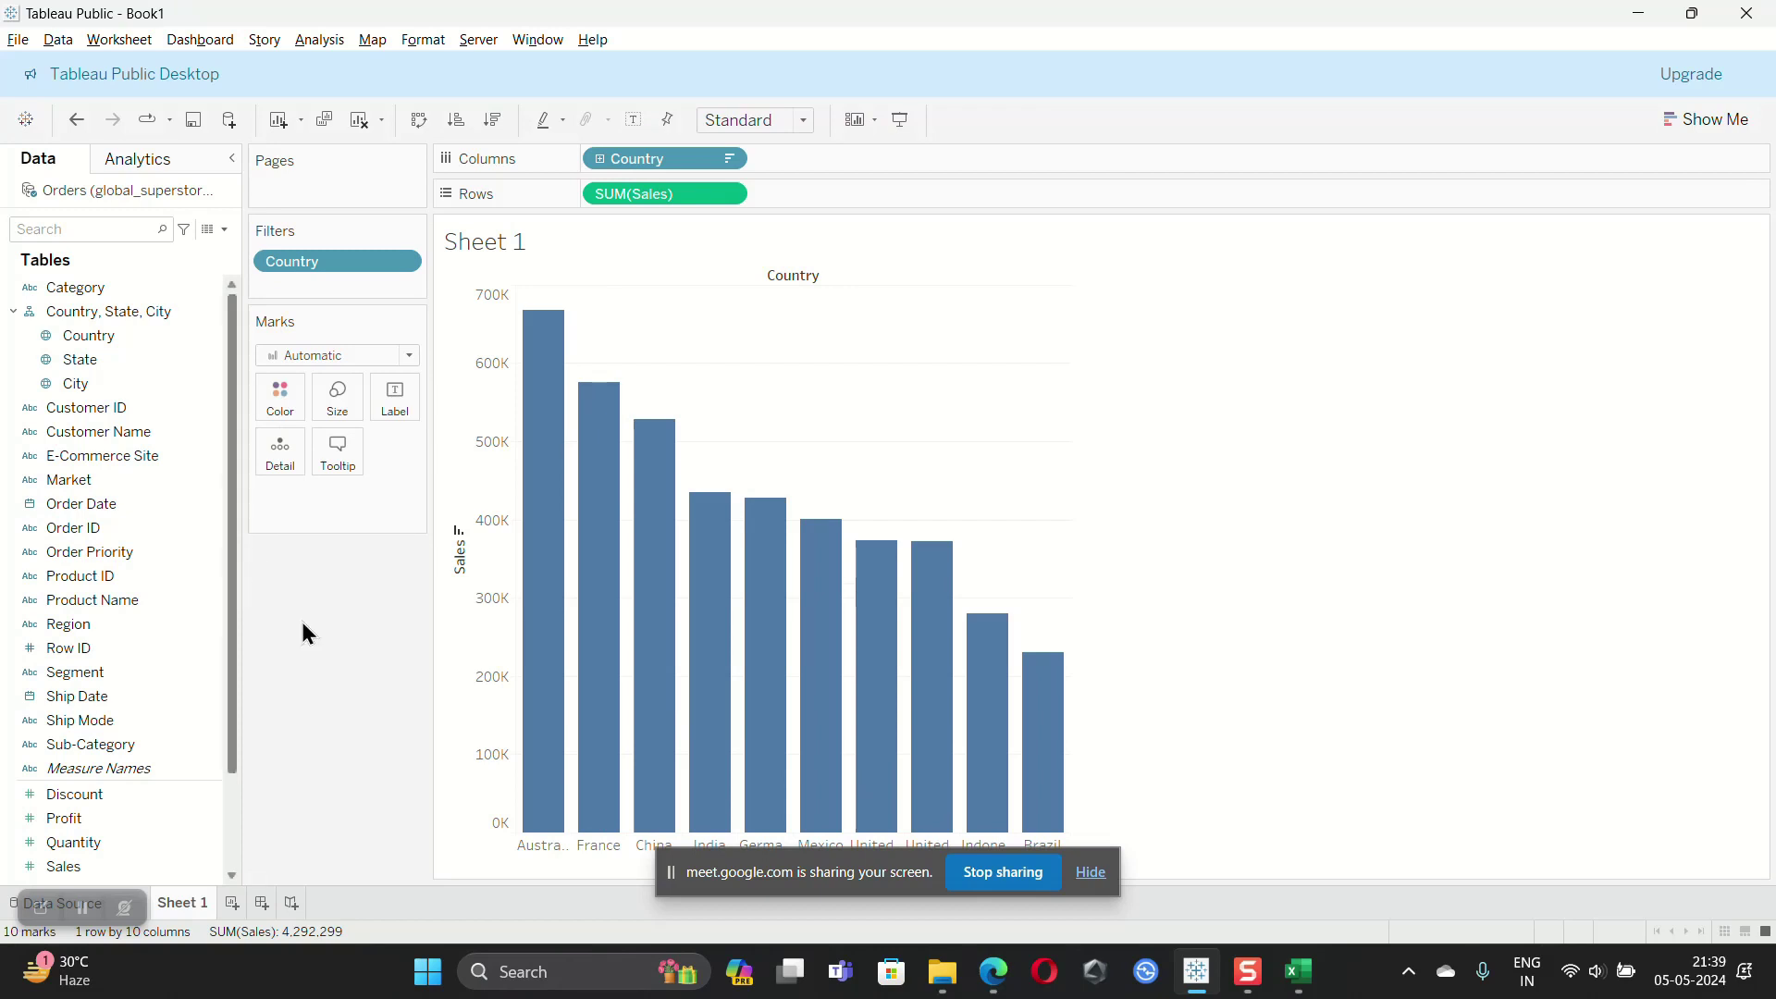
Step: Show the sales value labels on the bars and color the bars by Country
left_click(1089, 879)
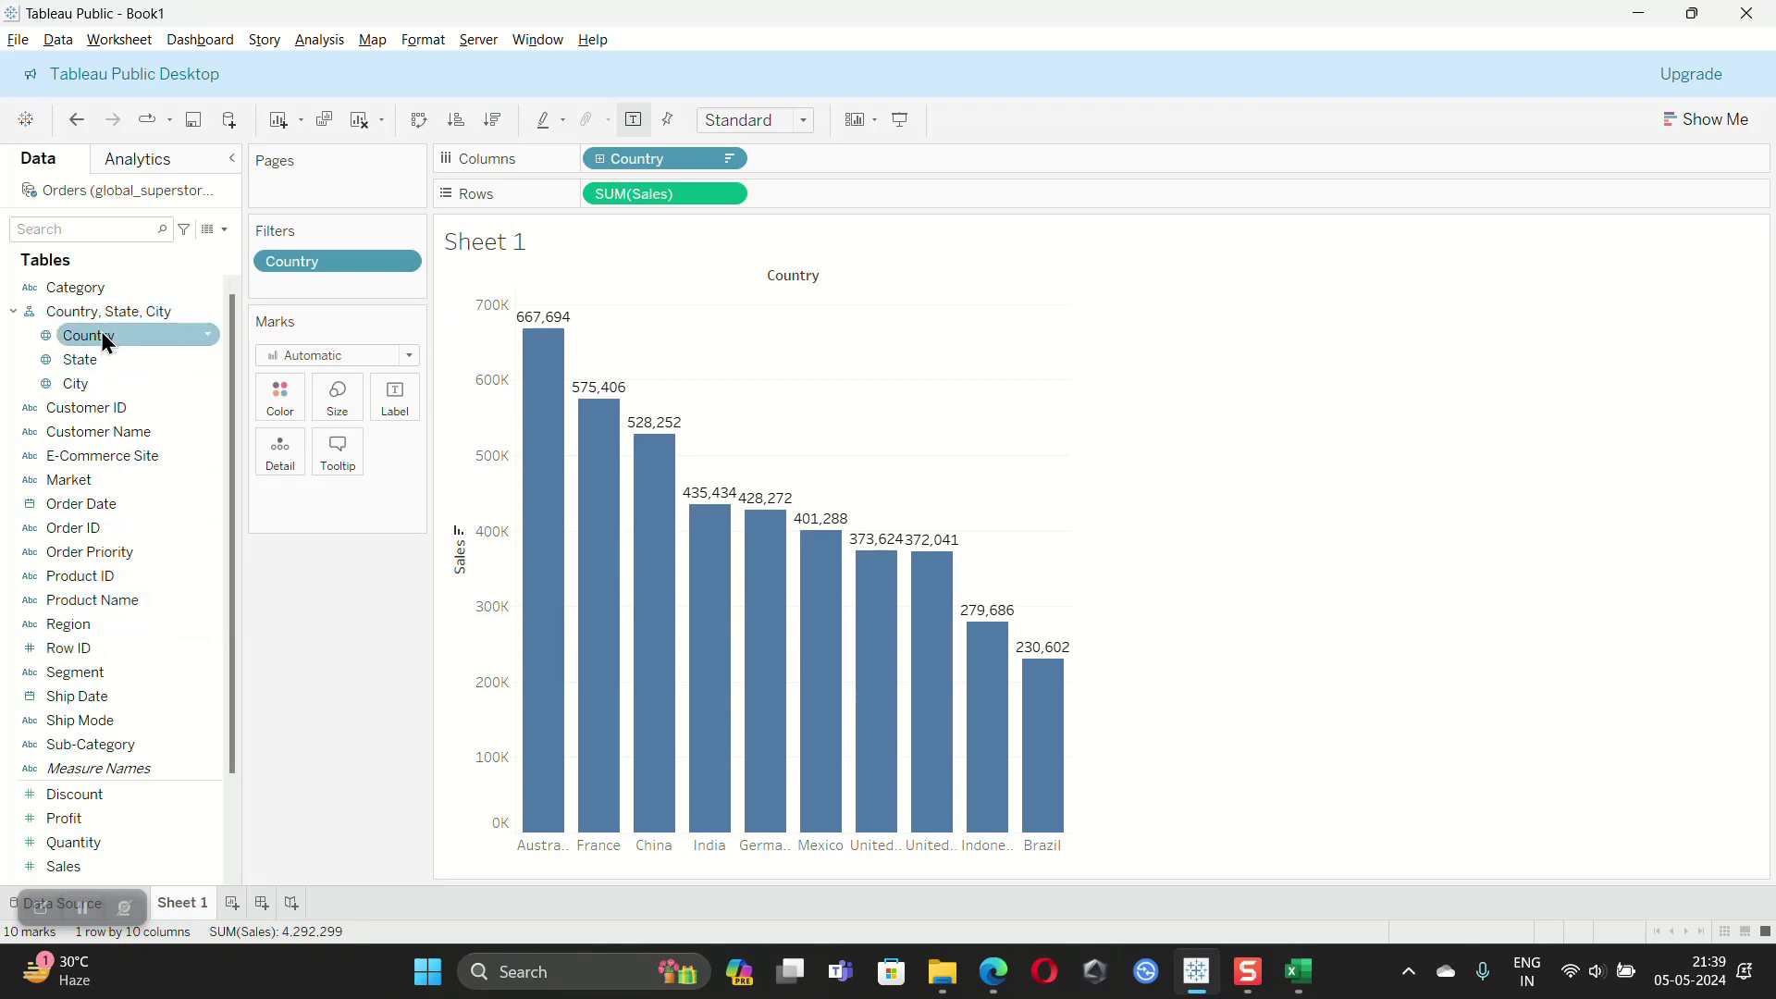
left_click_drag(102, 333, 280, 398)
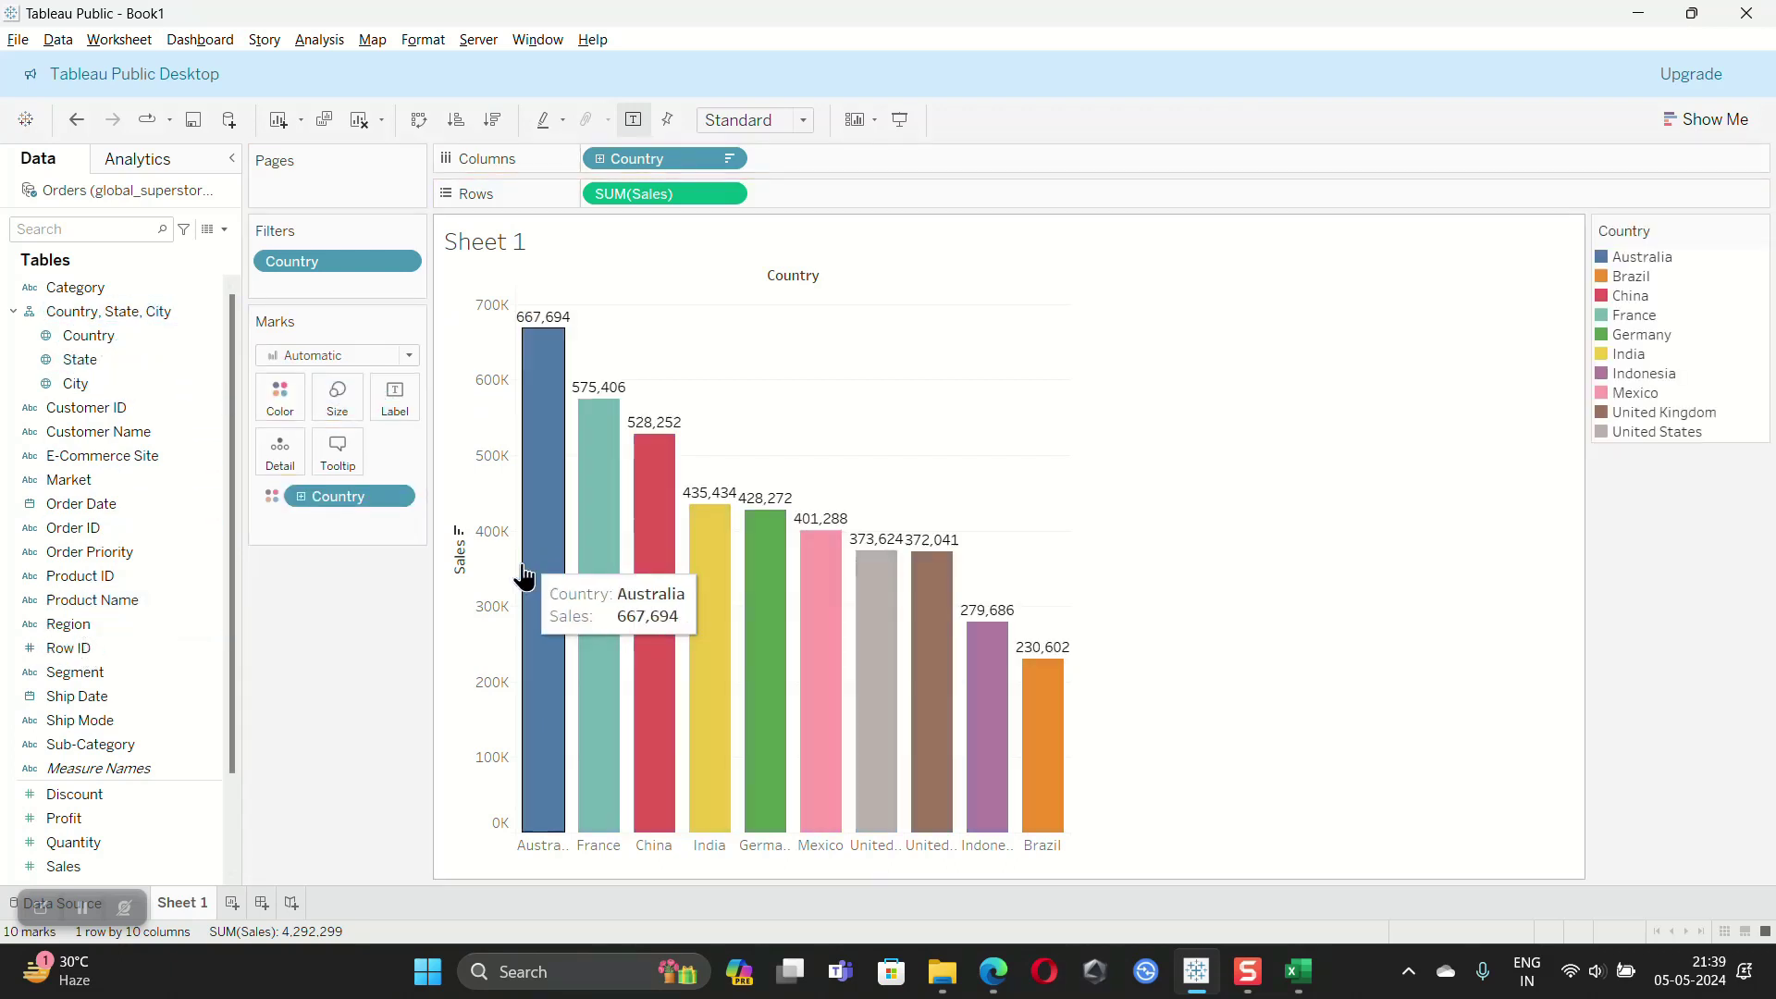
Step: Set the fit of the top 10 countries chart to Entire View
left_click(795, 121)
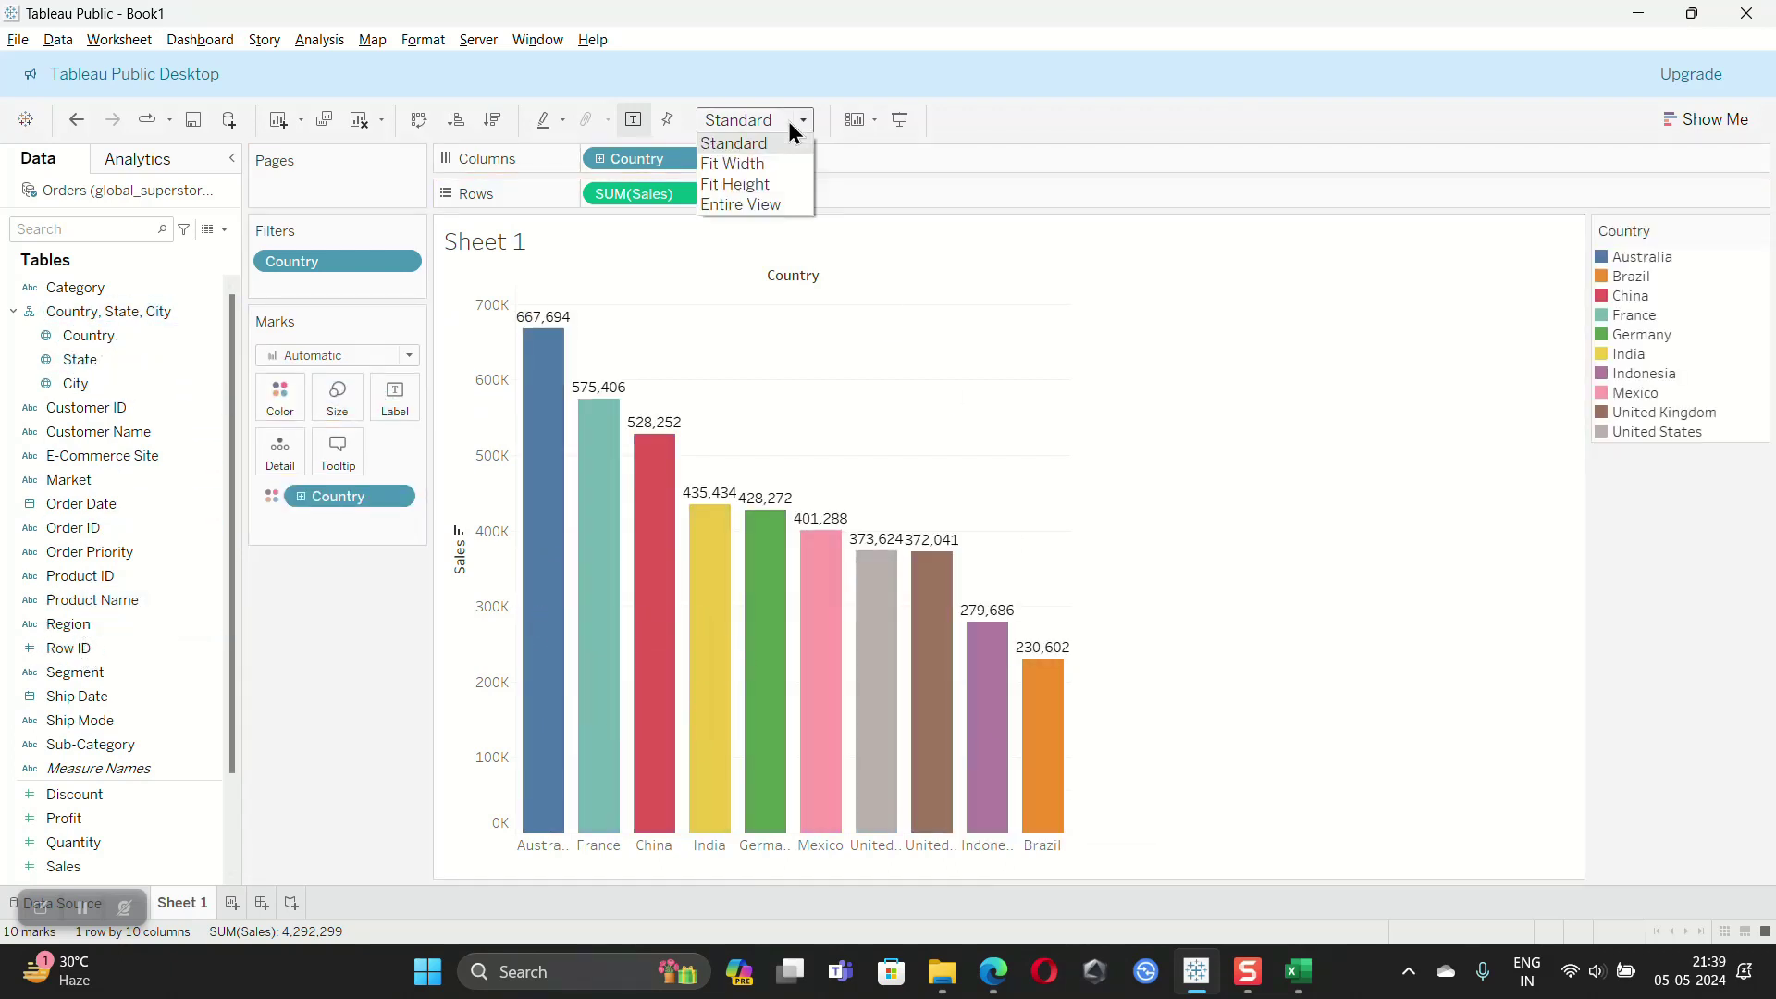
left_click(768, 213)
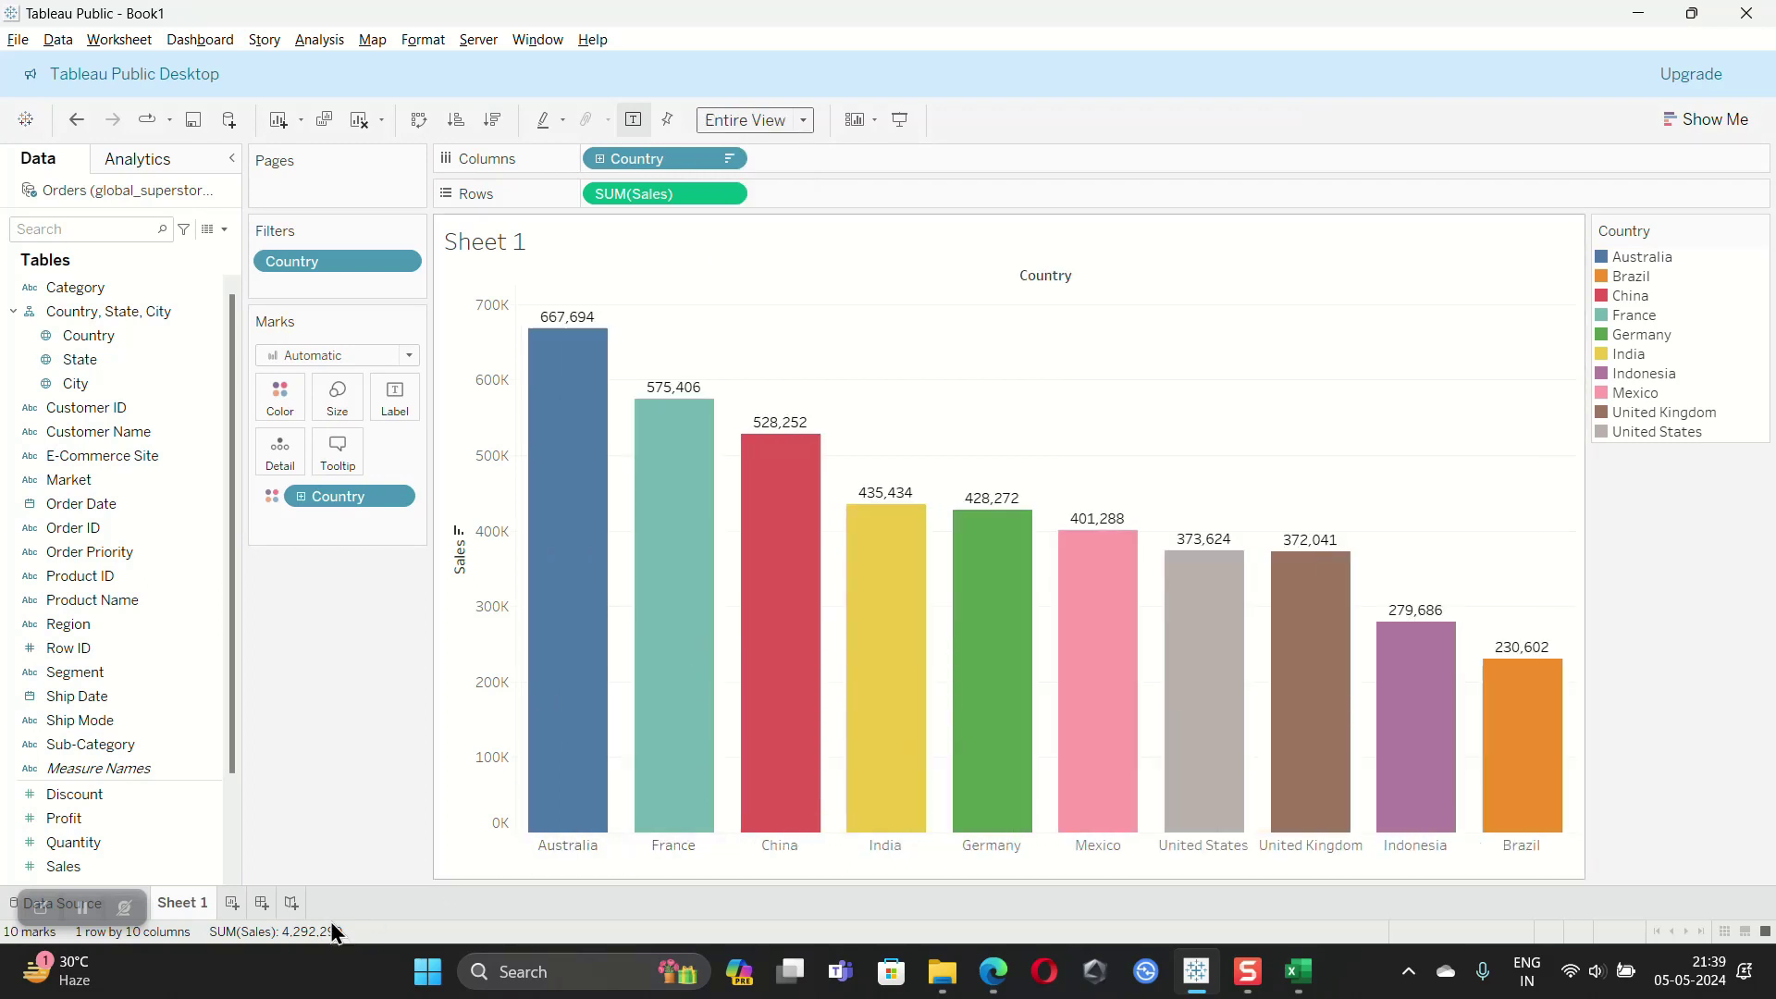